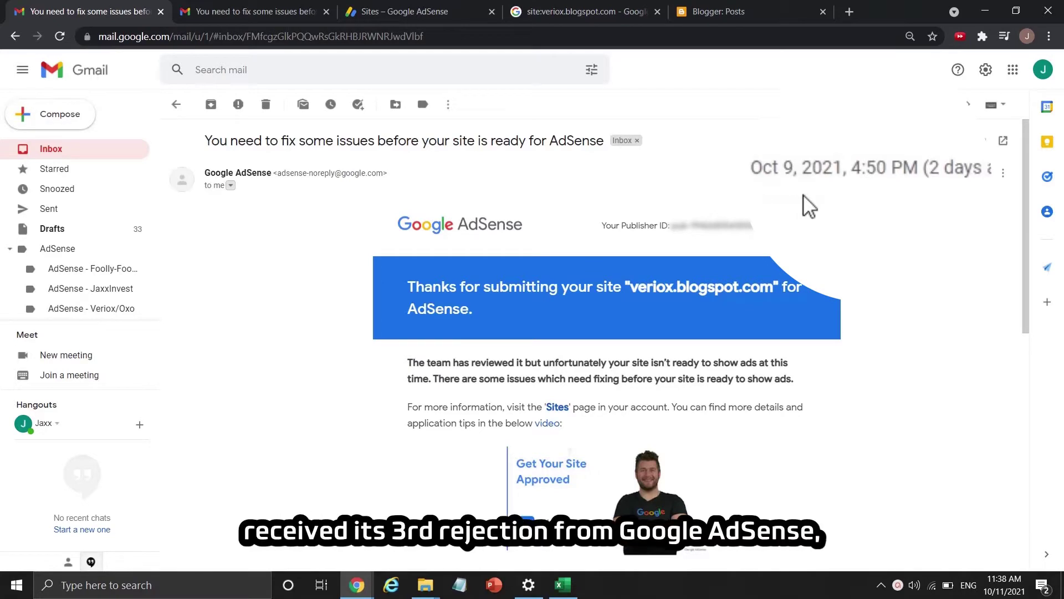
# Bring up the newer 10:49 AM AdSense email saying veriox.blogspot.com isn't ready for ads
pyautogui.hotkey('ctrl', 'Tab')
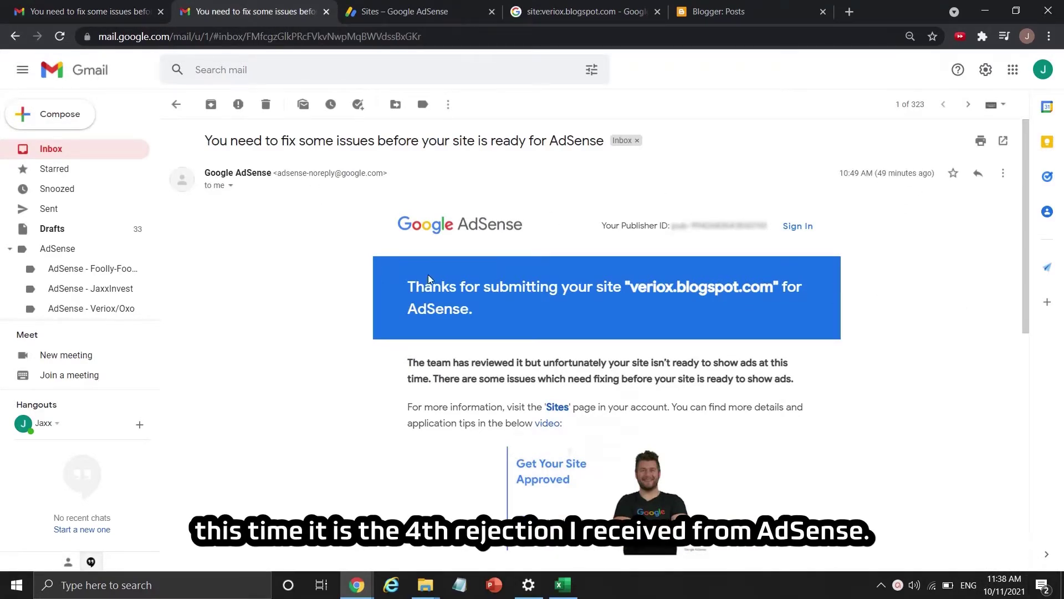
# Show the veriox.blogspot.com policy details in AdSense, revealing the Site Behavior: Navigation violation
pyautogui.click(394, 11)
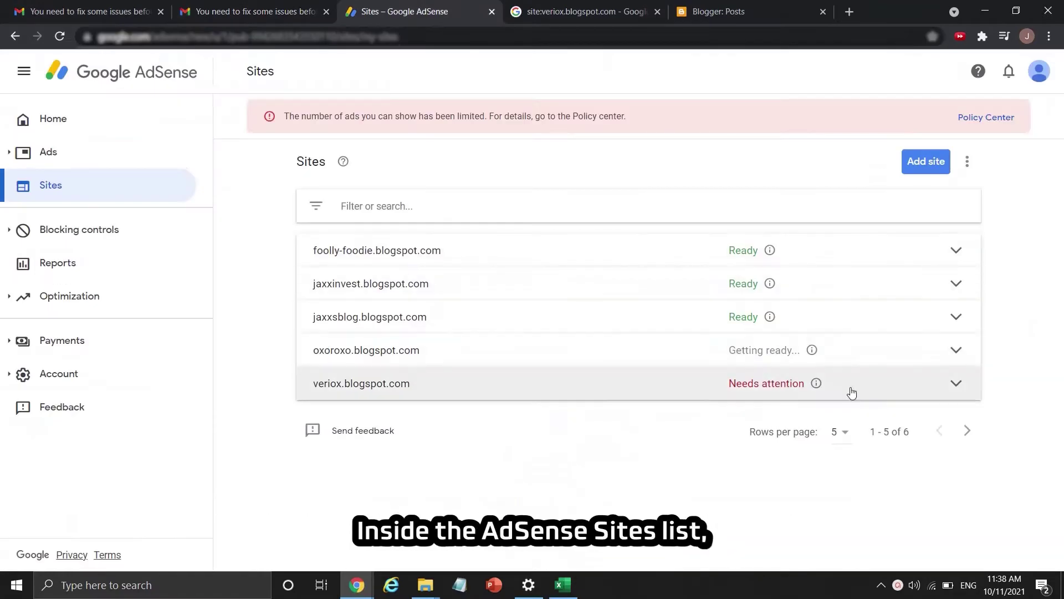
pyautogui.click(917, 392)
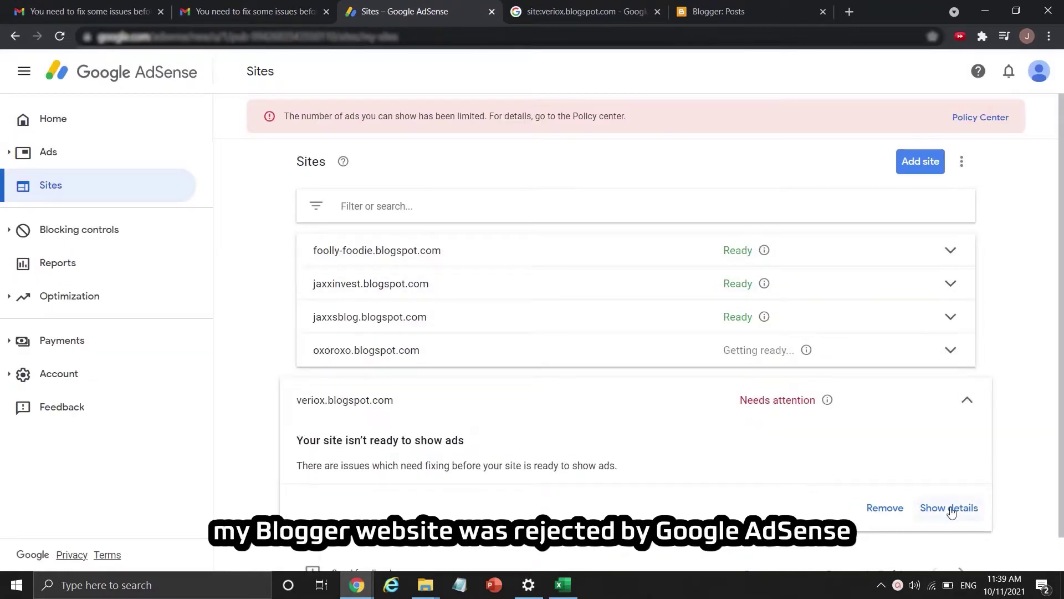
pyautogui.click(949, 509)
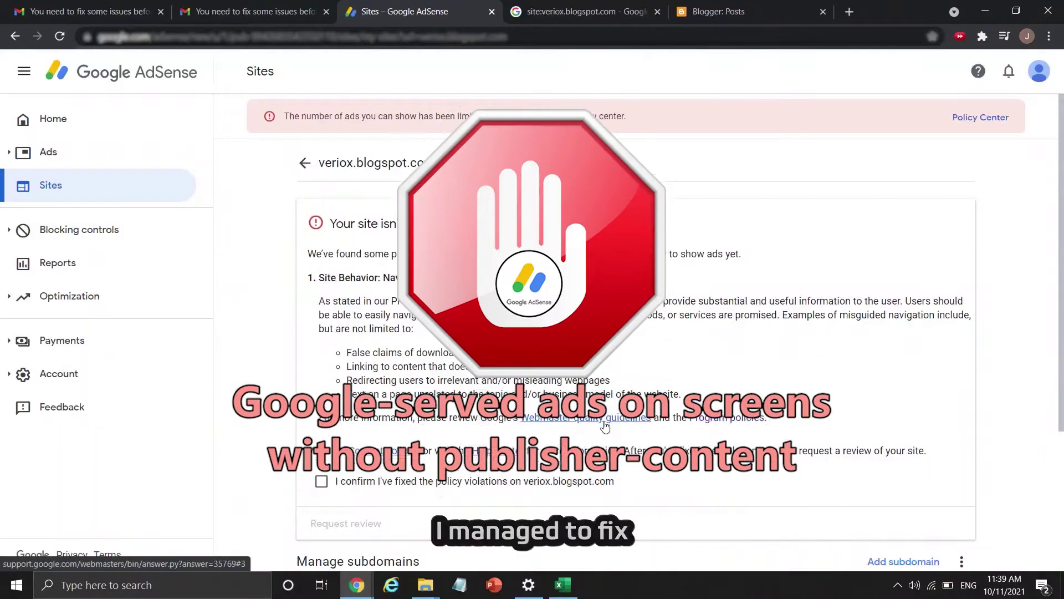
pyautogui.scroll(-1, 606, 427)
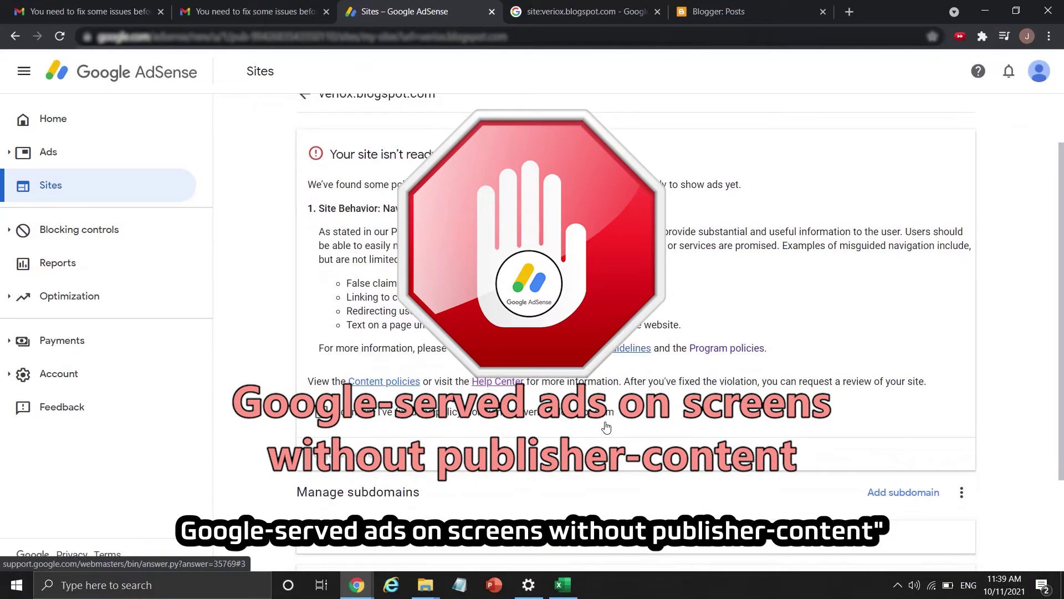
pyautogui.scroll(1, 631, 406)
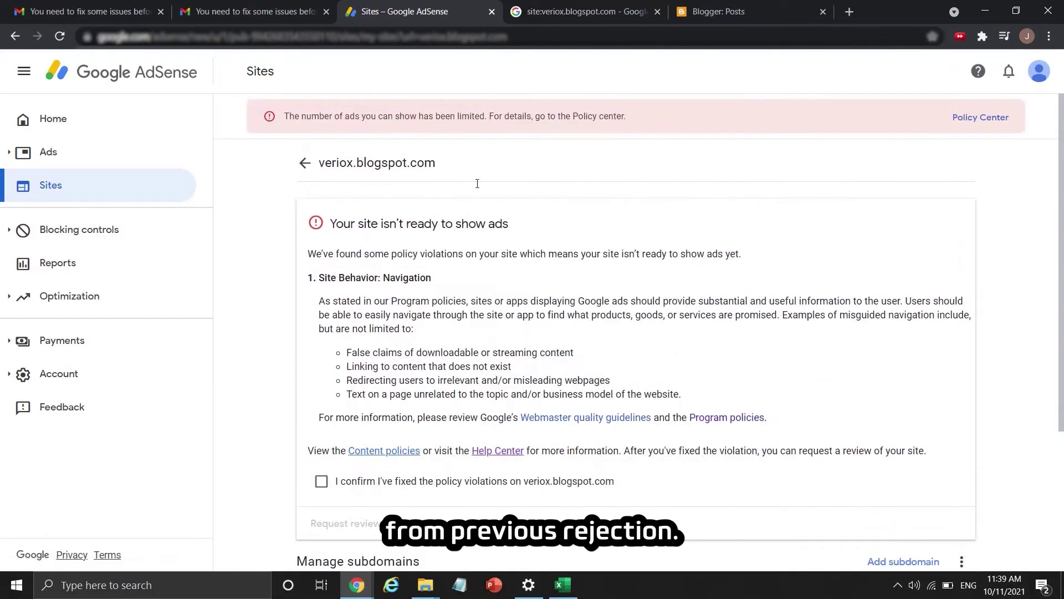
pyautogui.click(542, 6)
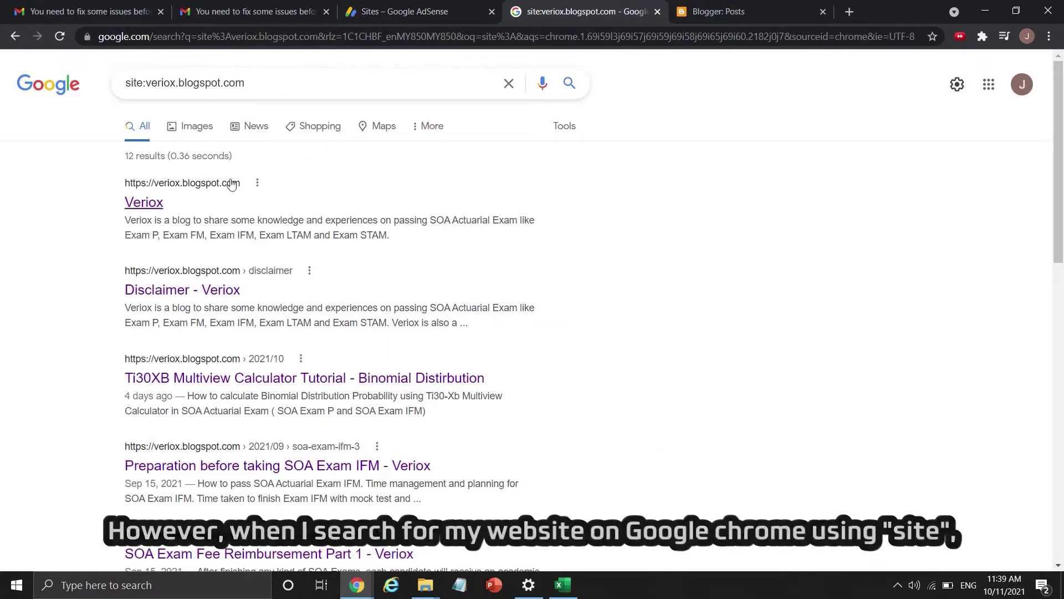
# Narrow the site search to the veriox.blogspot.com/2021/09/soa-exam-p posts
pyautogui.scroll(-14, 222, 177)
pyautogui.scroll(14, 235, 194)
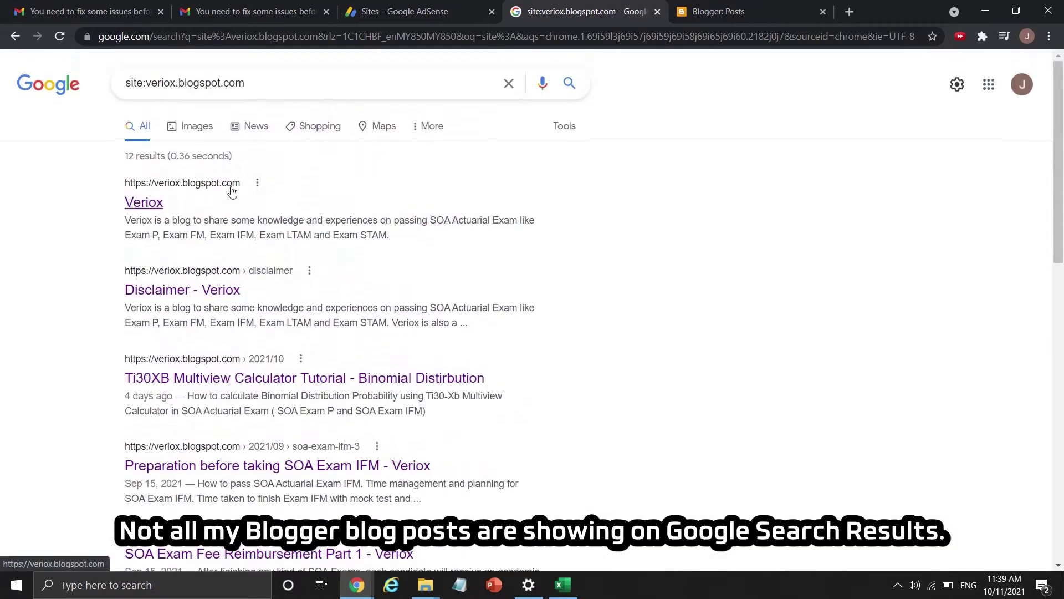
pyautogui.click(263, 80)
pyautogui.write('/2021/09/s')
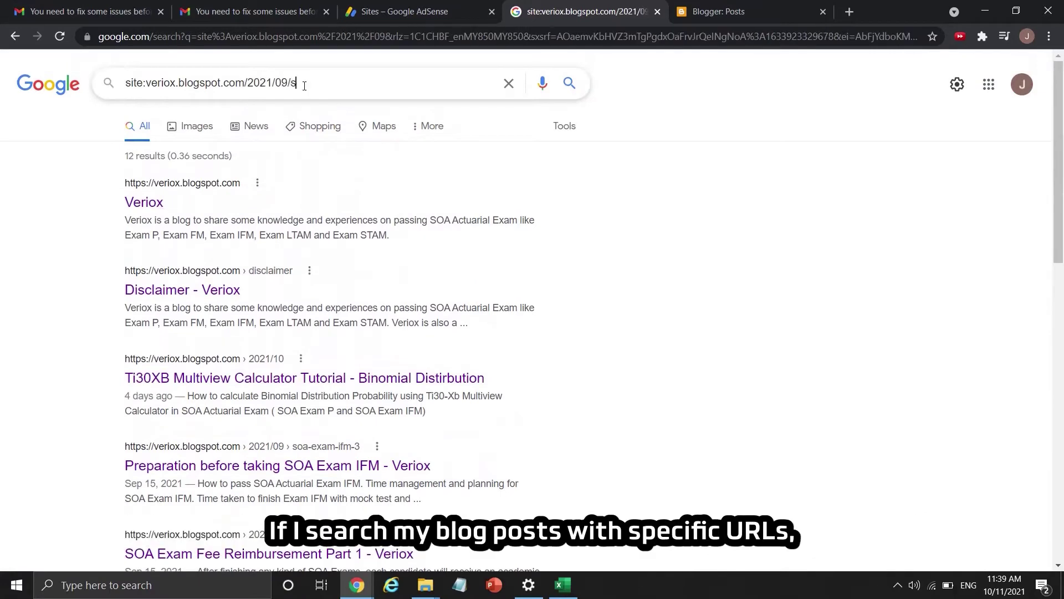
pyautogui.write('oa-exam-p')
pyautogui.press('Return')
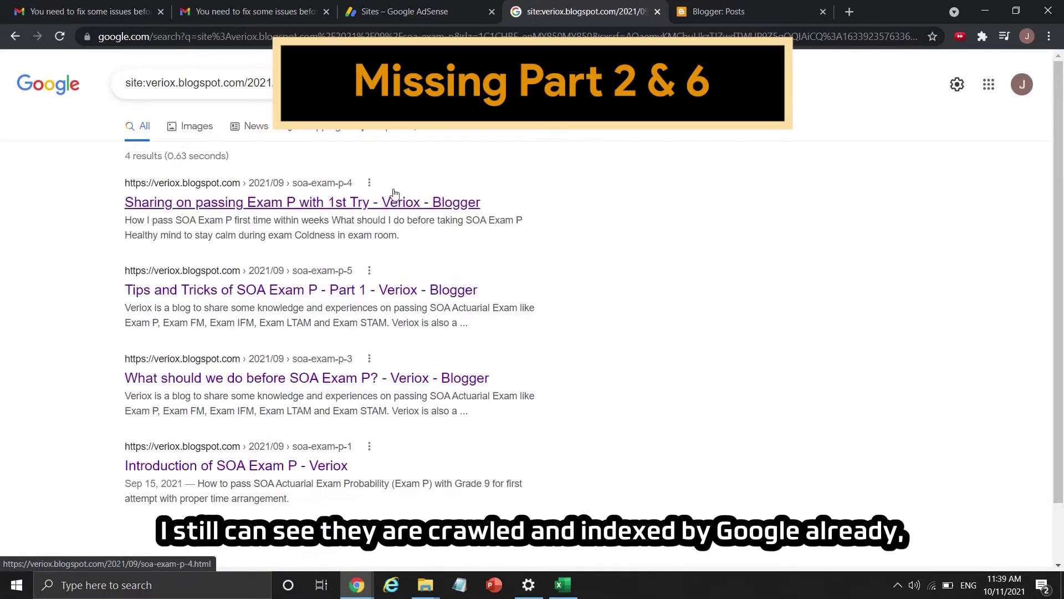
# Narrow the search further to the single soa-exam-p-2 post
pyautogui.click(417, 83)
pyautogui.write('02')
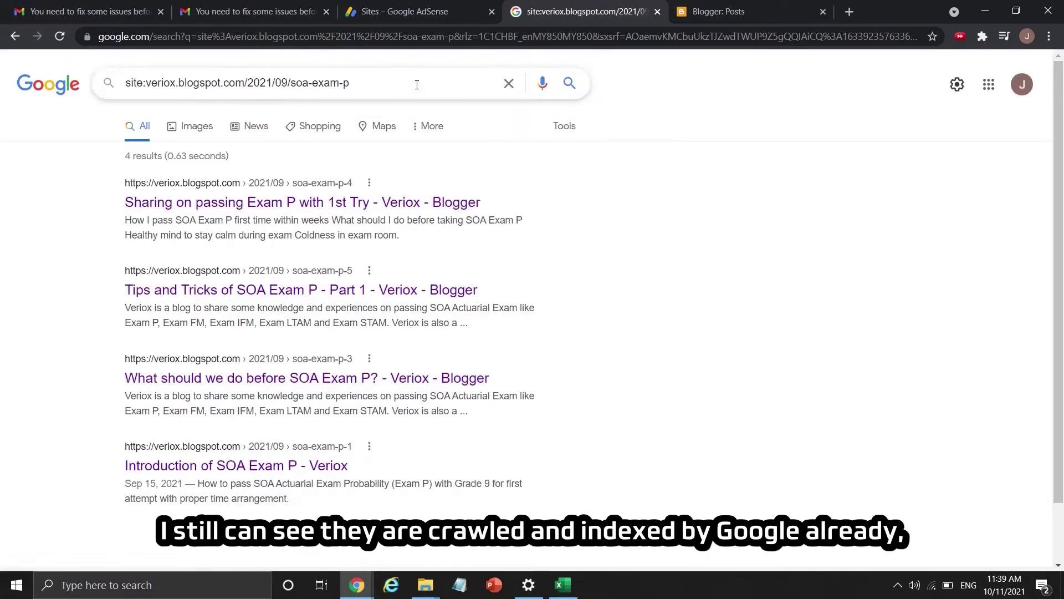
pyautogui.write('-2')
pyautogui.press('Return')
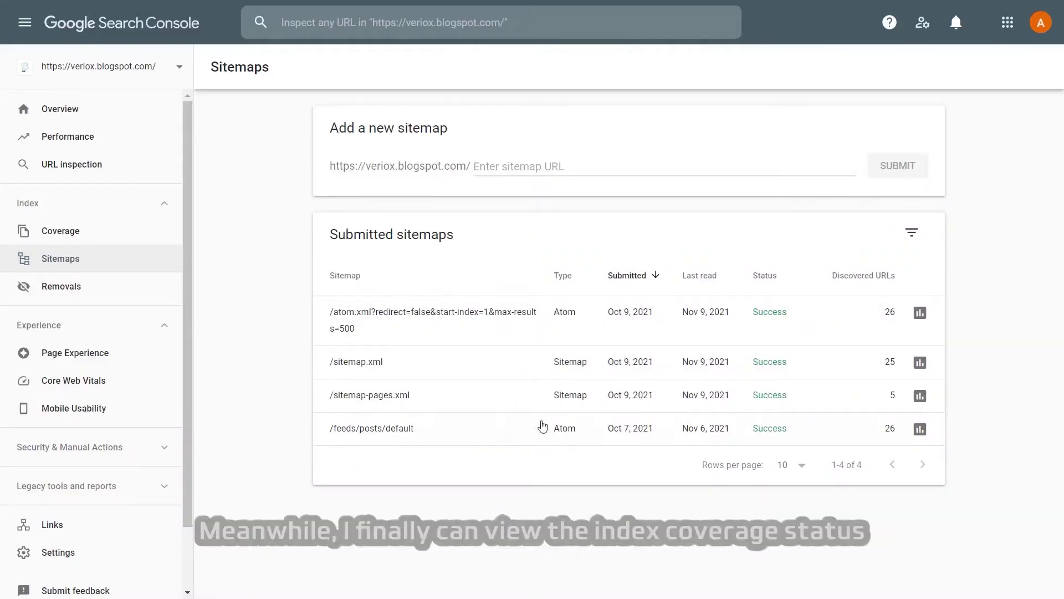
# Show the index coverage details for the /sitemap.xml sitemap
pyautogui.click(924, 364)
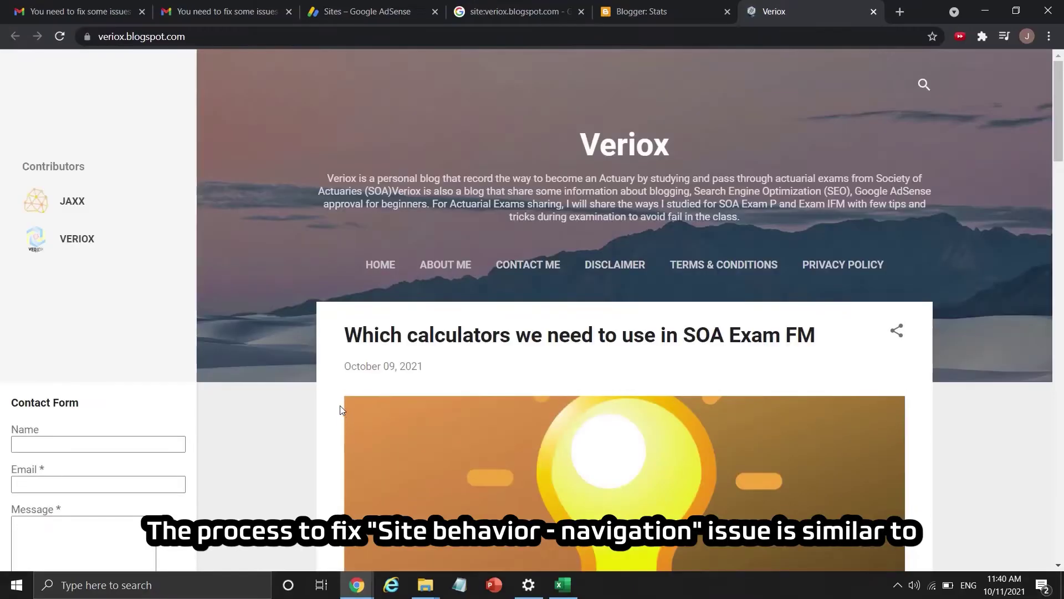
# Open the About Me, Disclaimer, Terms & Conditions and Privacy Policy pages in new tabs
pyautogui.rightClick(443, 271)
pyautogui.click(516, 278)
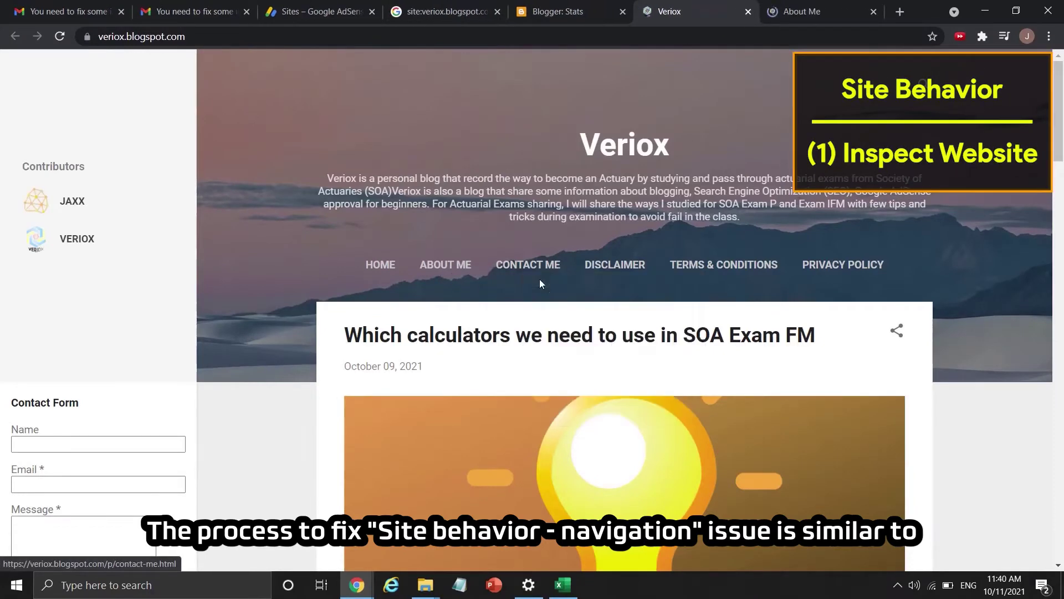
pyautogui.rightClick(619, 272)
pyautogui.click(631, 279)
pyautogui.rightClick(718, 268)
pyautogui.click(738, 277)
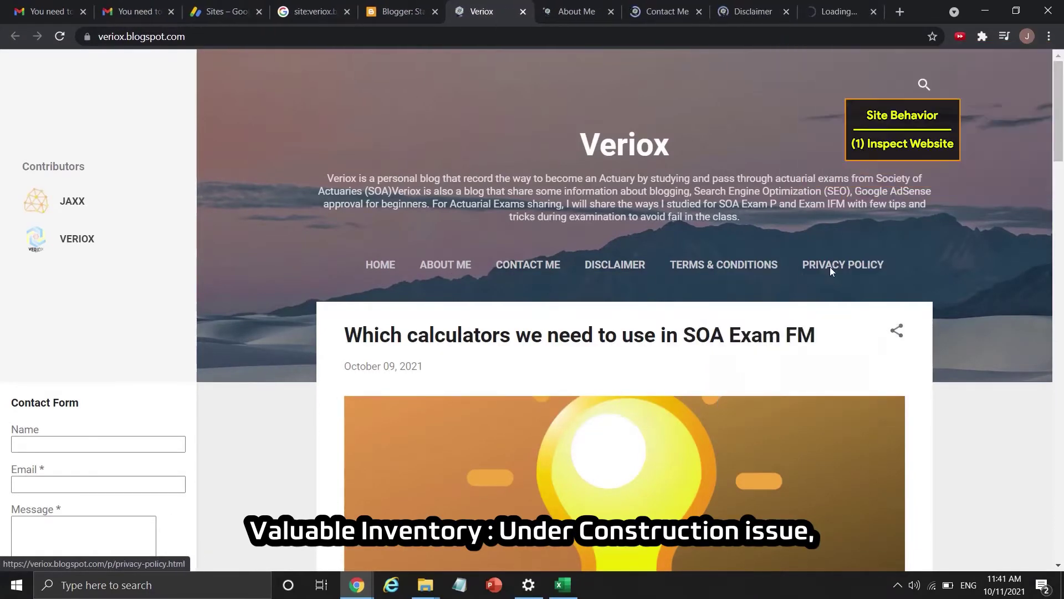
pyautogui.rightClick(830, 267)
pyautogui.rightClick(822, 265)
pyautogui.click(848, 271)
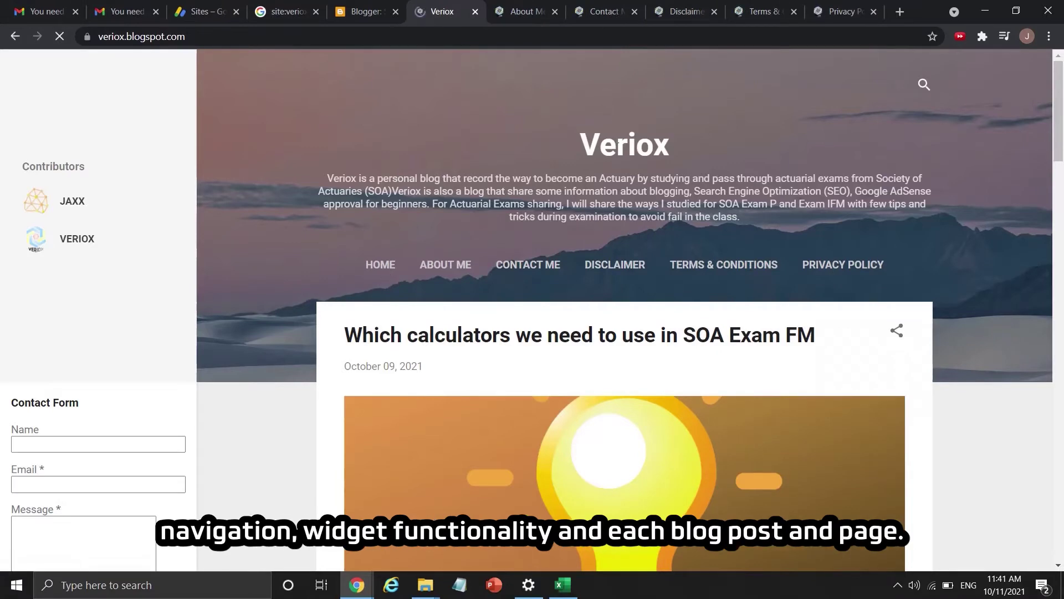
# Review and close About Me, then send a test message through the Contact Me form
pyautogui.click(523, 4)
pyautogui.scroll(-3, 557, 337)
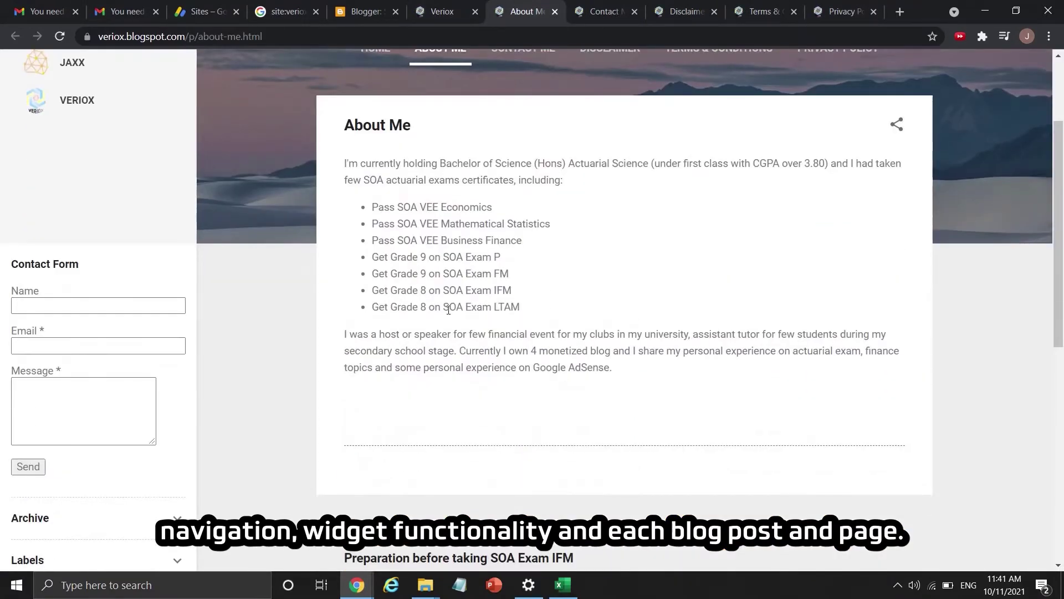
pyautogui.scroll(1, 448, 310)
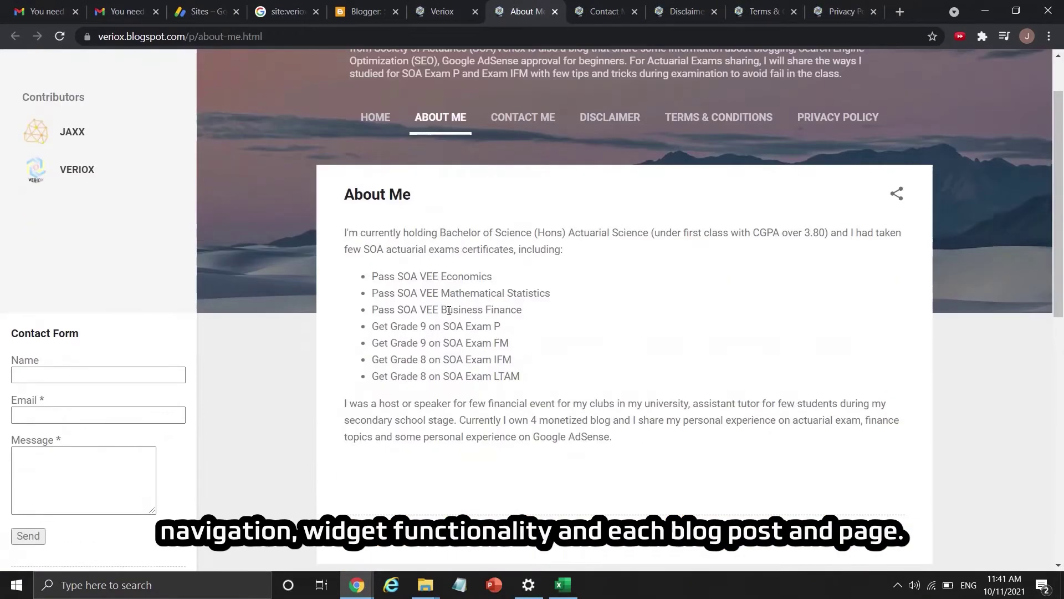
pyautogui.click(555, 11)
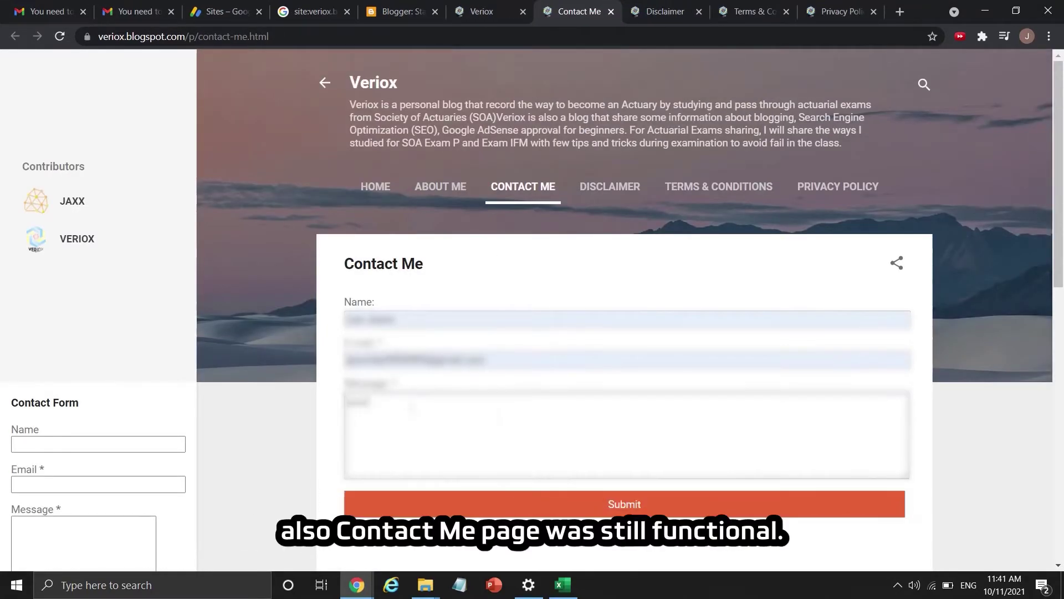
pyautogui.click(491, 503)
pyautogui.scroll(-1, 403, 463)
pyautogui.hotkey('ctrl', 'w')
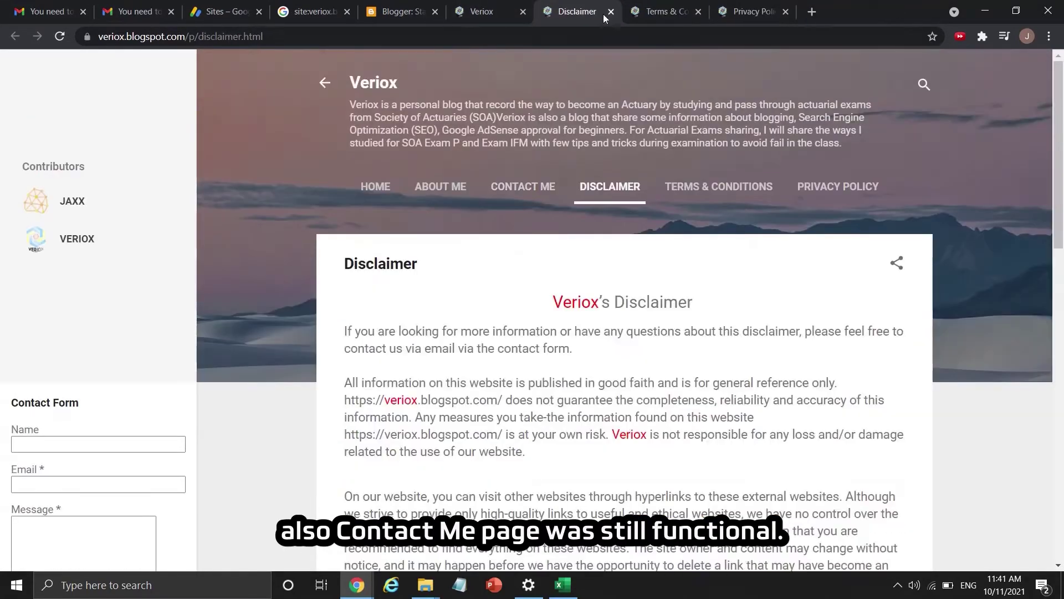
# Review the Disclaimer page, close it, and highlight a passage of the Disclaimer section
pyautogui.scroll(-3, 579, 232)
pyautogui.scroll(1, 560, 215)
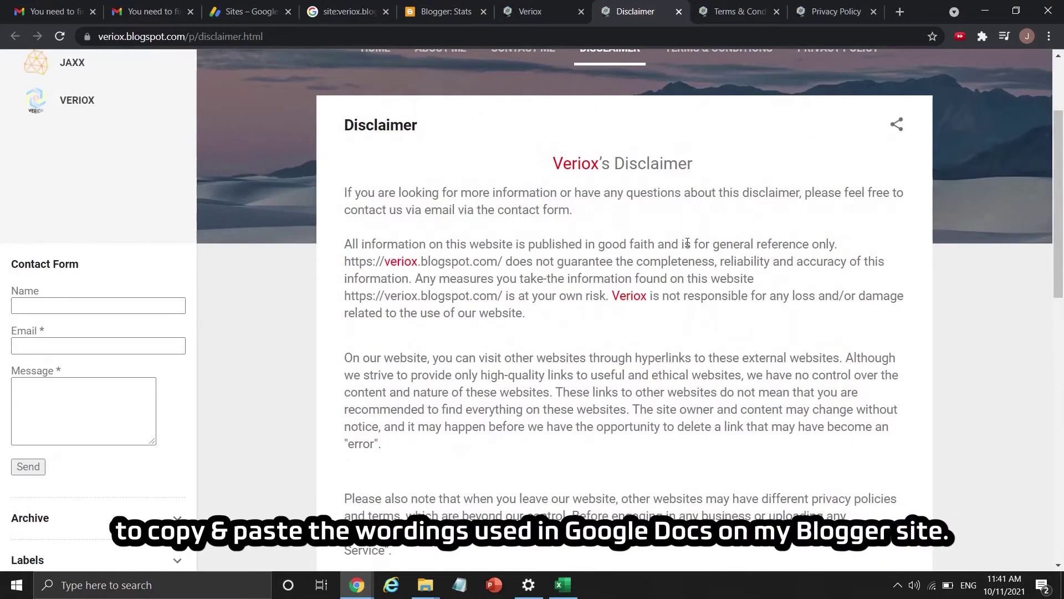
pyautogui.scroll(-2, 681, 237)
pyautogui.scroll(4, 679, 236)
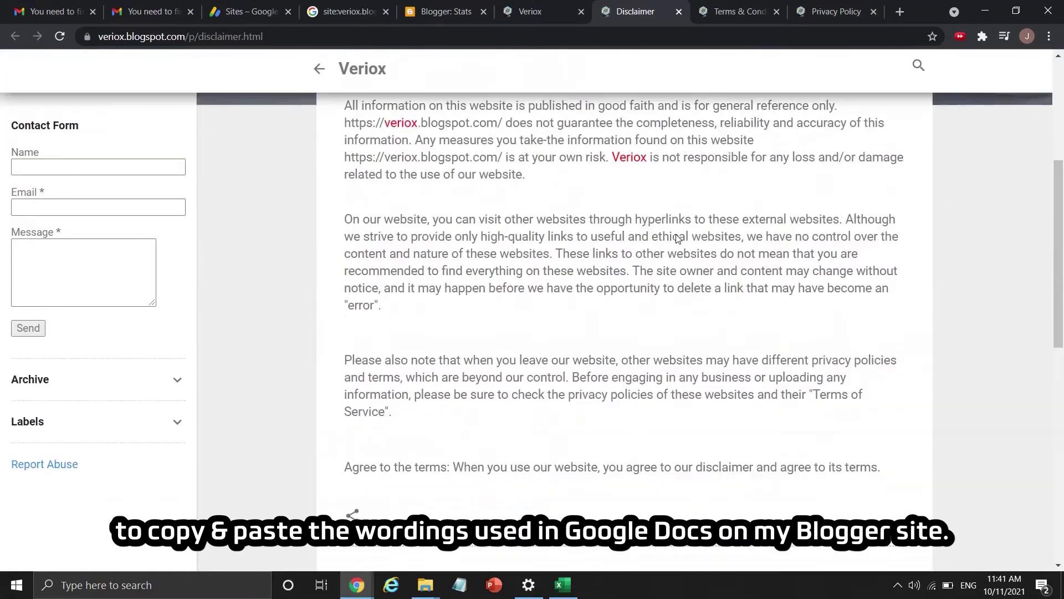
pyautogui.click(678, 11)
pyautogui.scroll(-10, 640, 153)
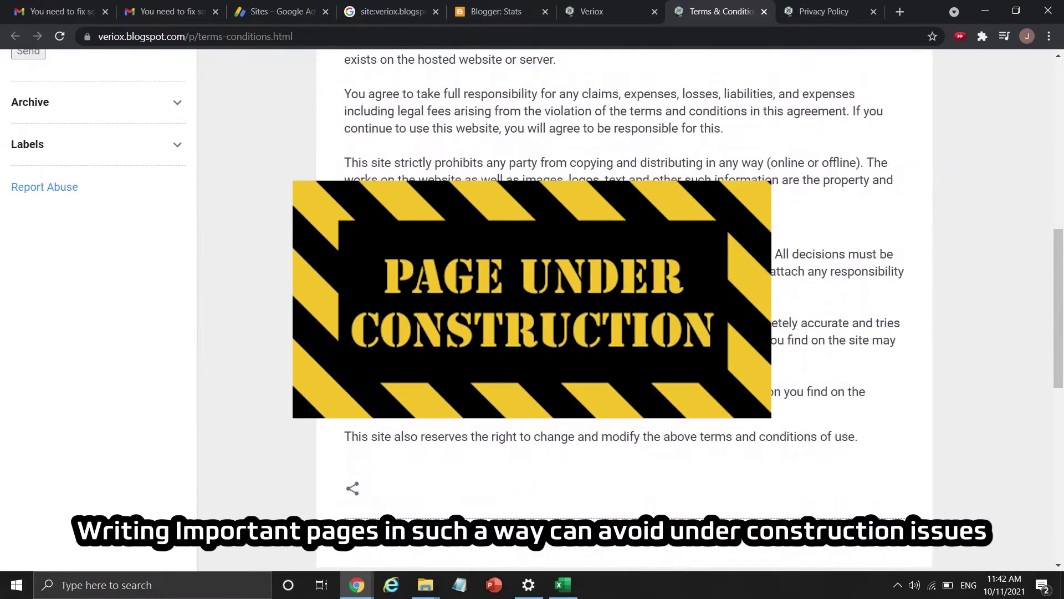
pyautogui.moveTo(417, 288); pyautogui.dragTo(408, 271)
pyautogui.scroll(12, 609, 277)
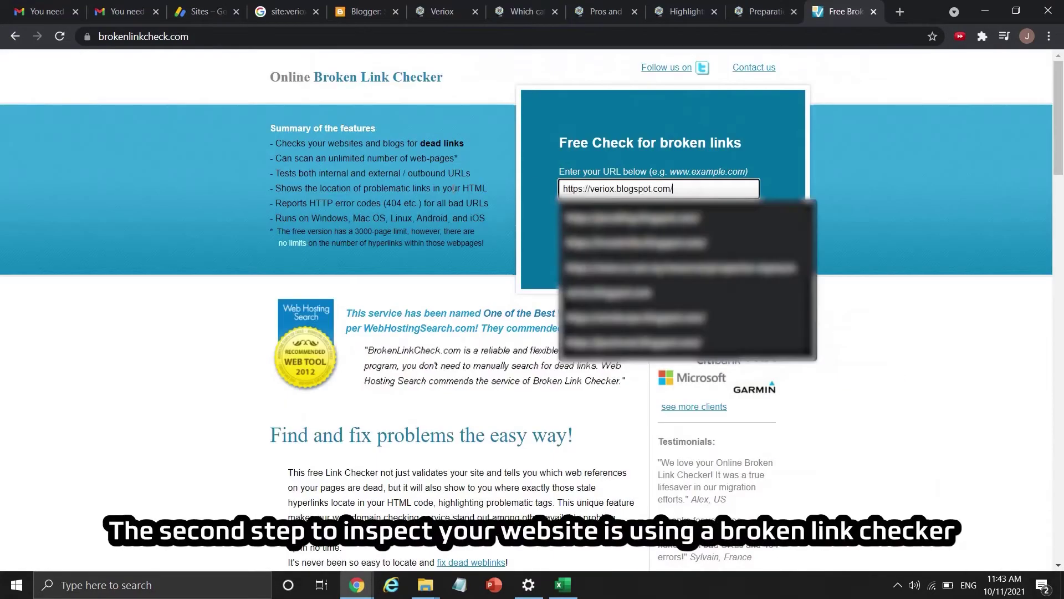
# Check veriox.blogspot.com for broken links with the security code, finding 0 across 23 pages
pyautogui.click(730, 242)
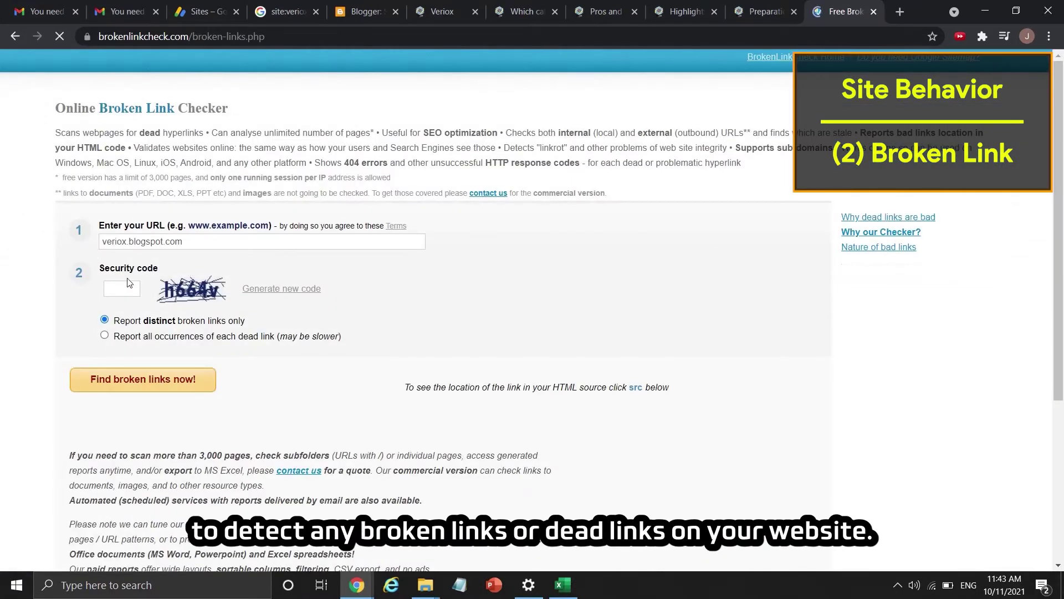
pyautogui.click(132, 283)
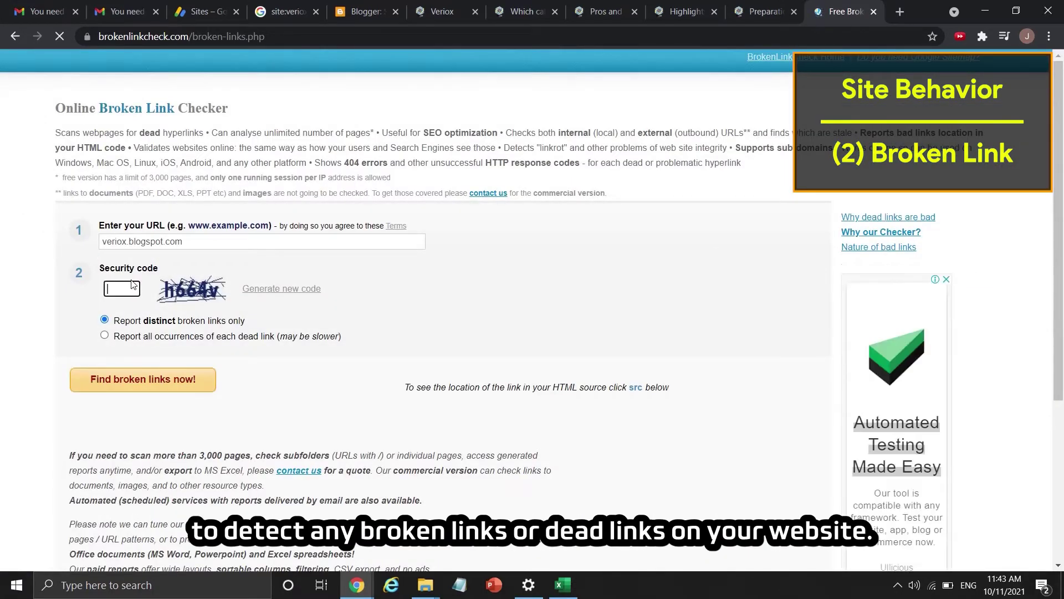
pyautogui.write('h664v')
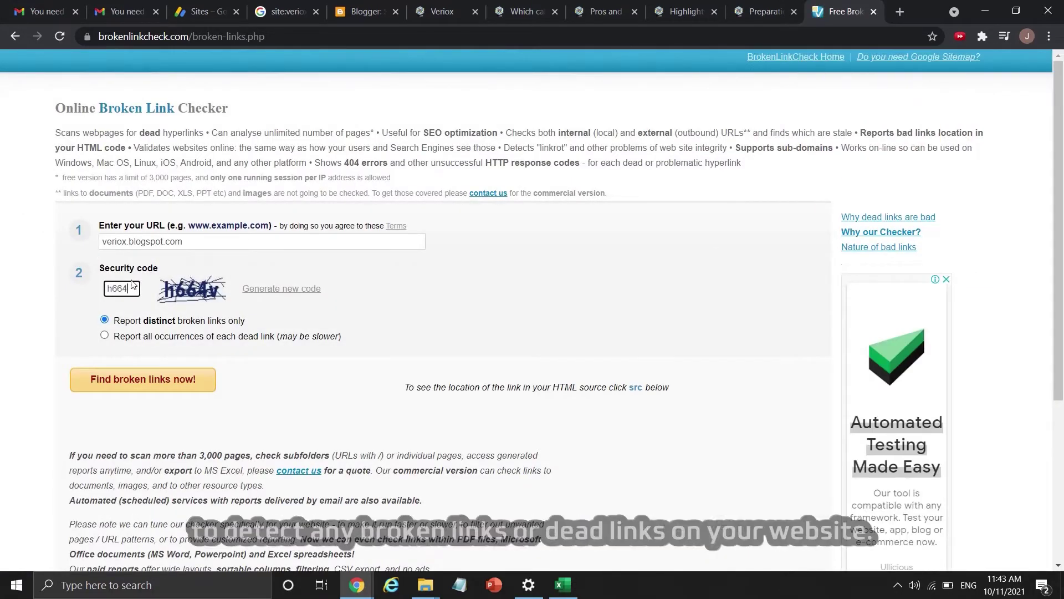
pyautogui.press('Return')
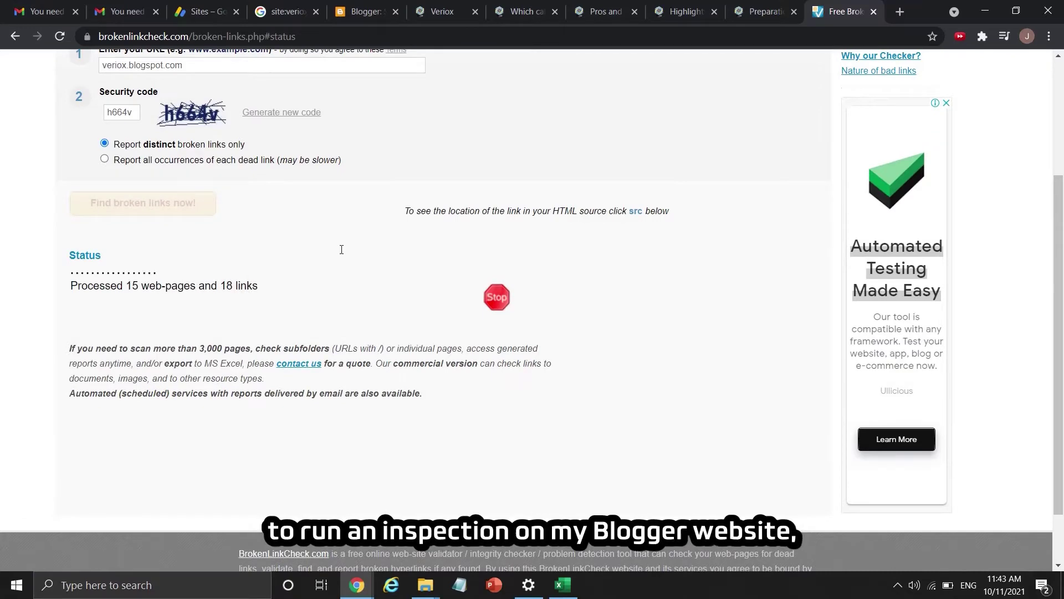
pyautogui.scroll(1, 340, 253)
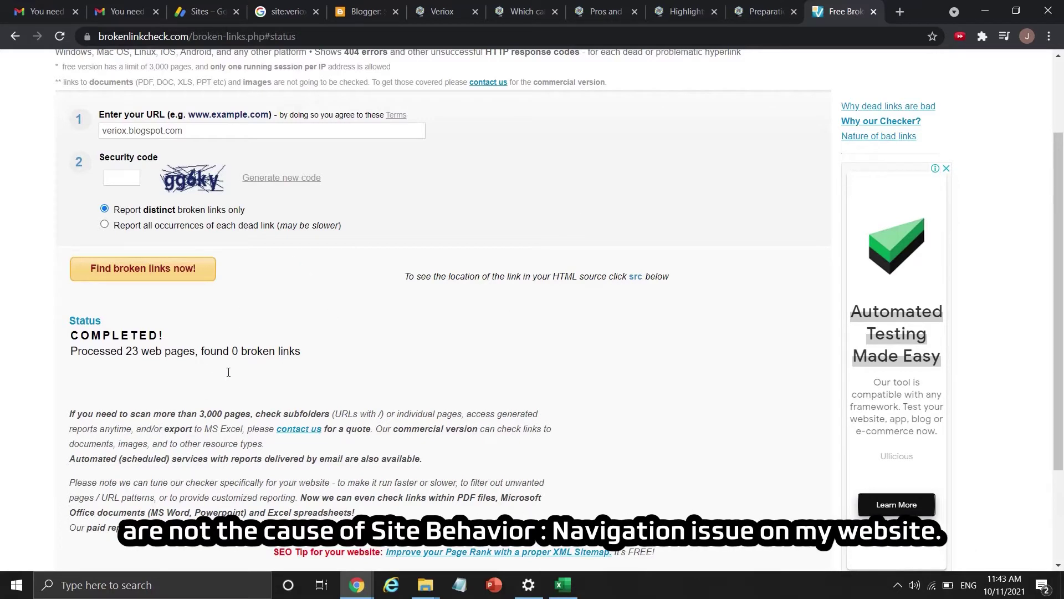
pyautogui.scroll(2, 126, 314)
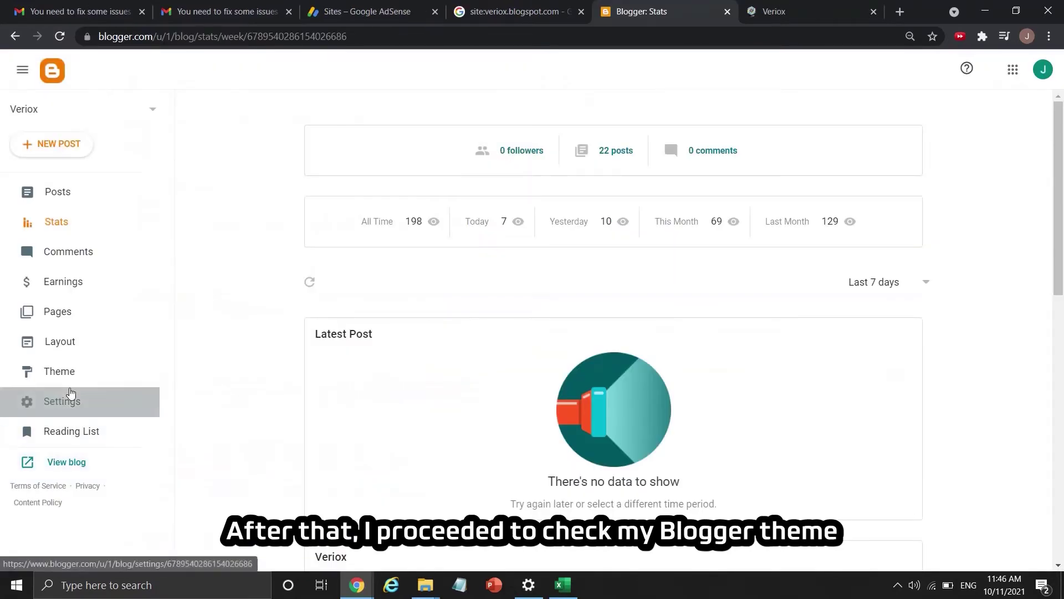
# Download a backup XML file of Veriox's current Modified custom theme
pyautogui.click(71, 394)
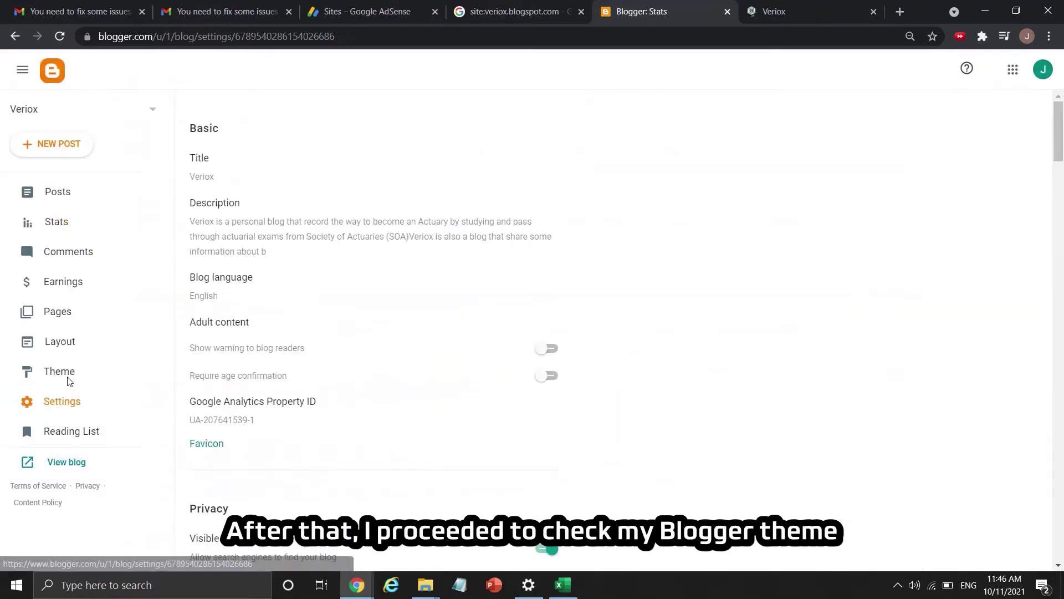
pyautogui.click(59, 371)
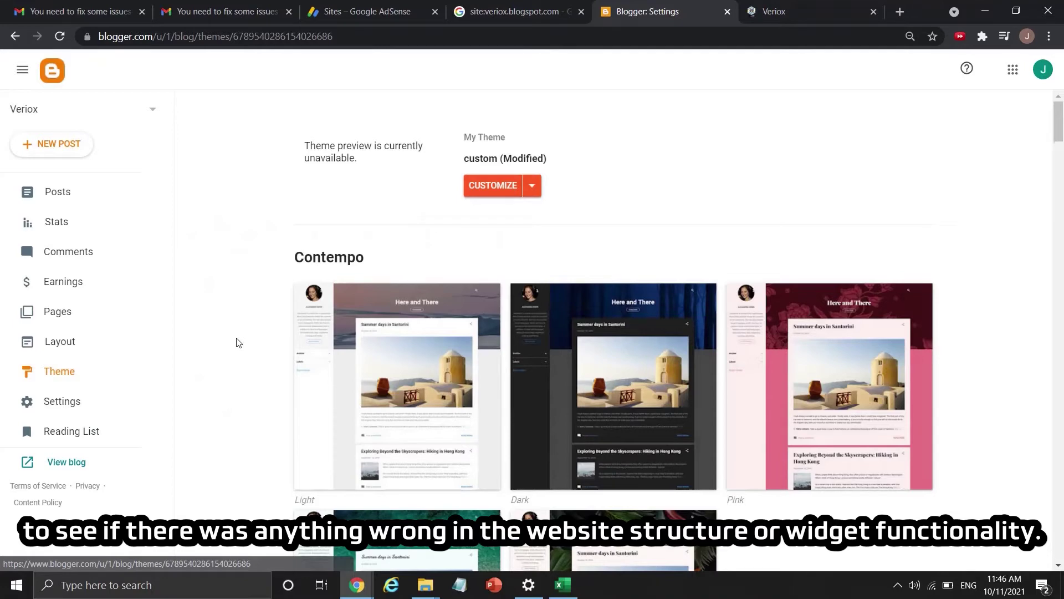
pyautogui.click(531, 186)
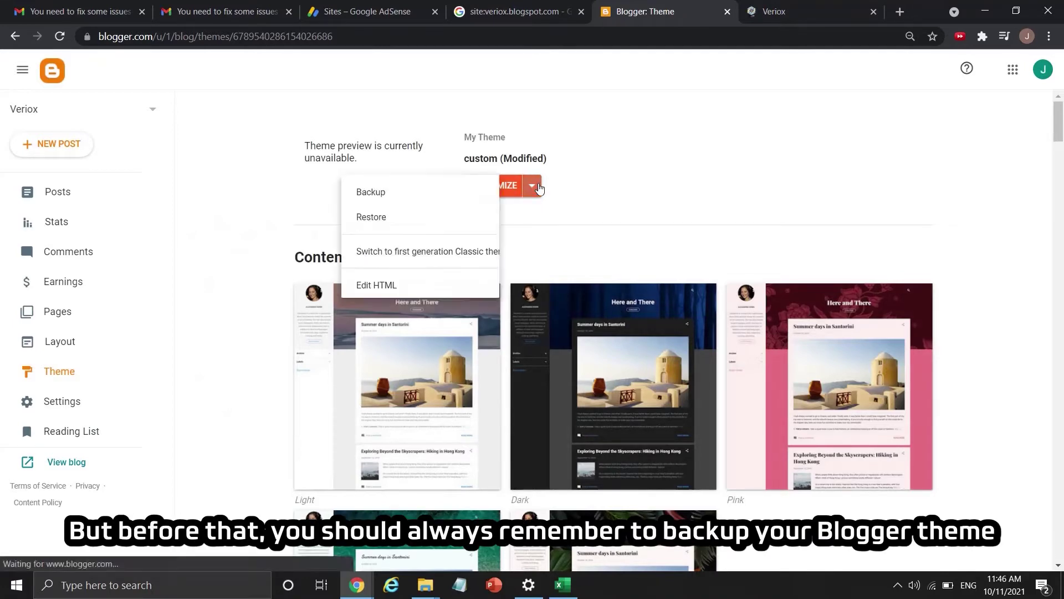
pyautogui.click(391, 194)
pyautogui.click(609, 348)
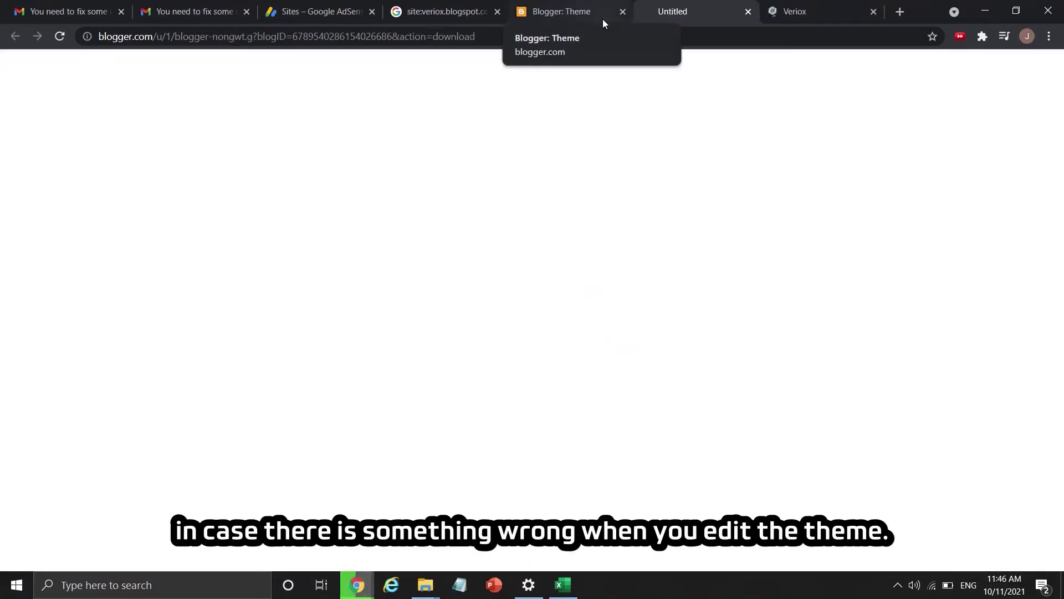
pyautogui.click(533, 188)
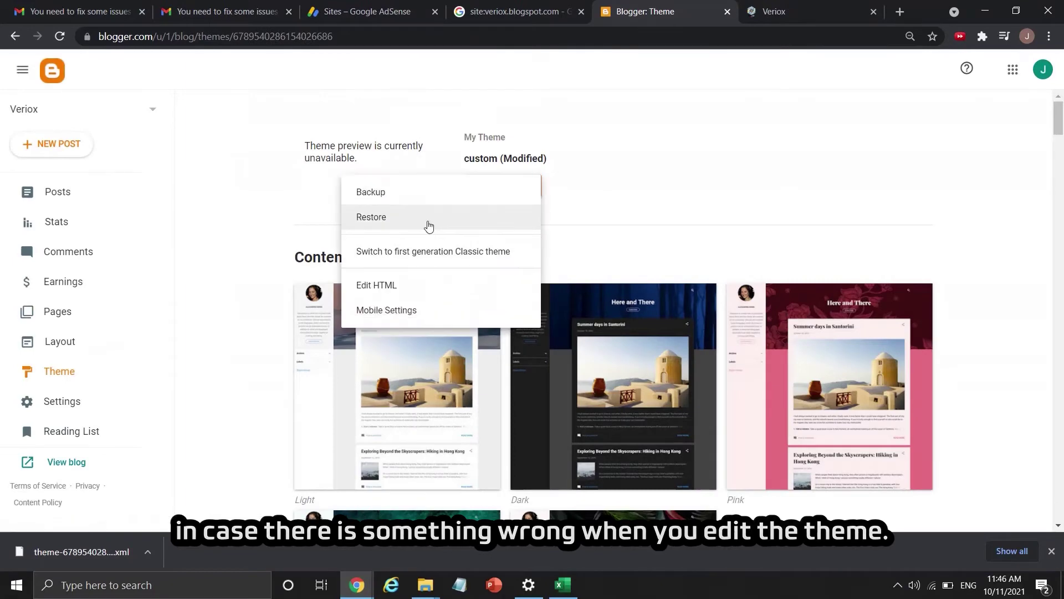
pyautogui.click(381, 289)
pyautogui.click(905, 109)
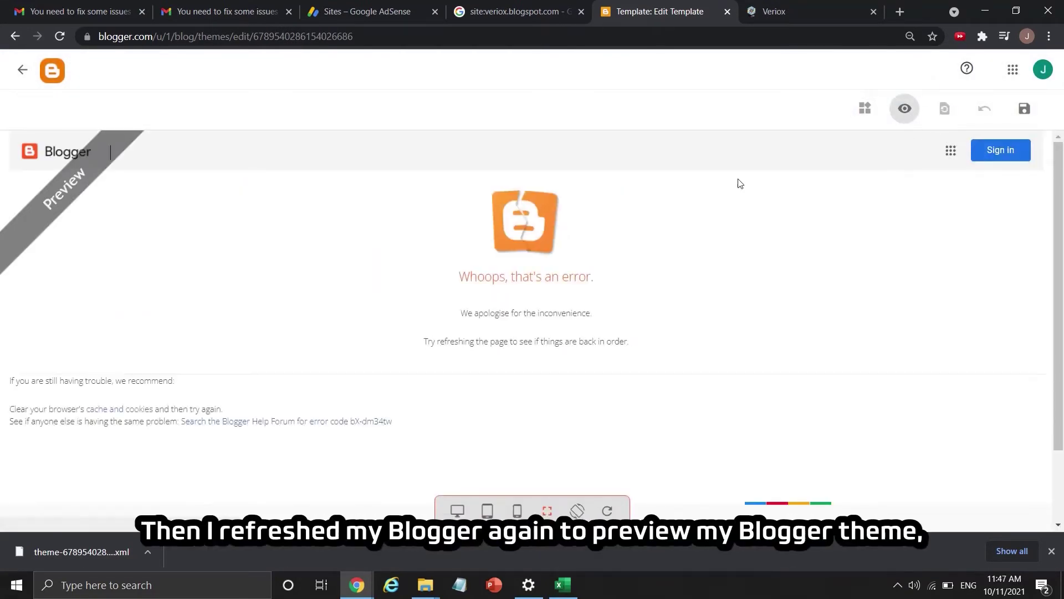
pyautogui.click(562, 36)
pyautogui.press('Return')
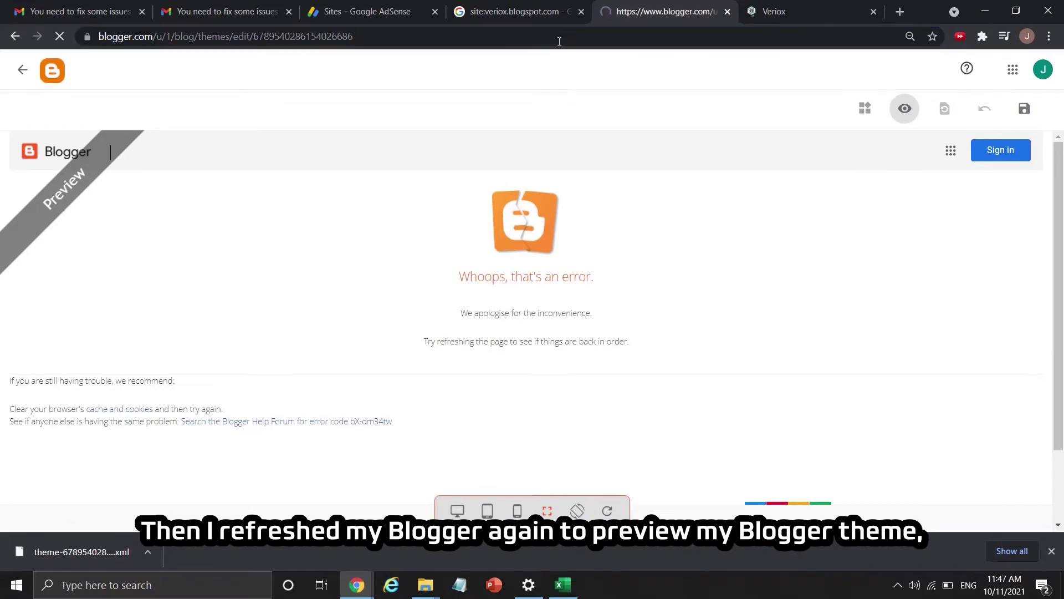
pyautogui.click(904, 109)
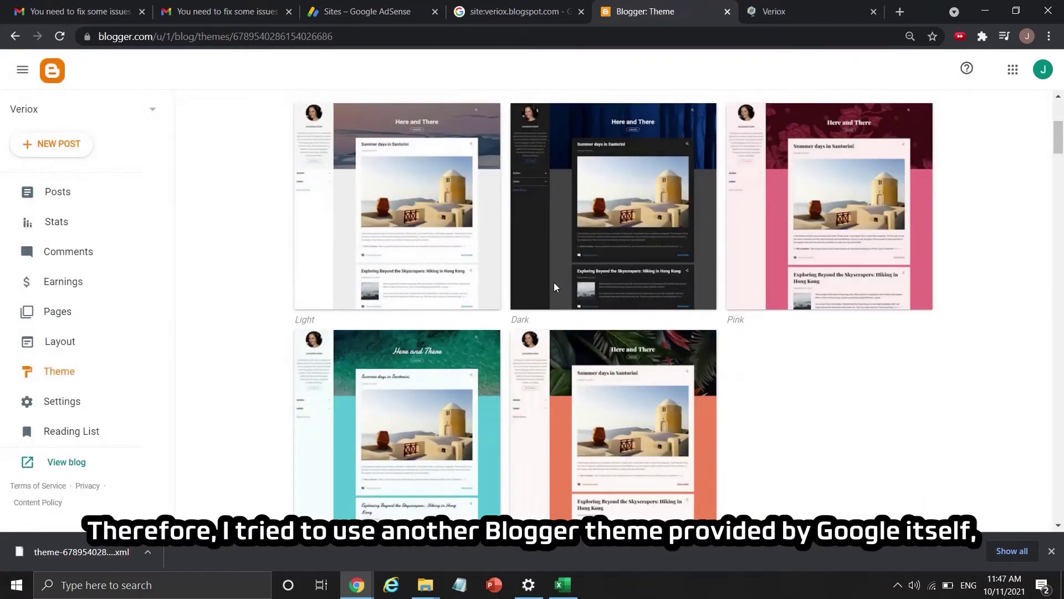
pyautogui.scroll(-1, 554, 282)
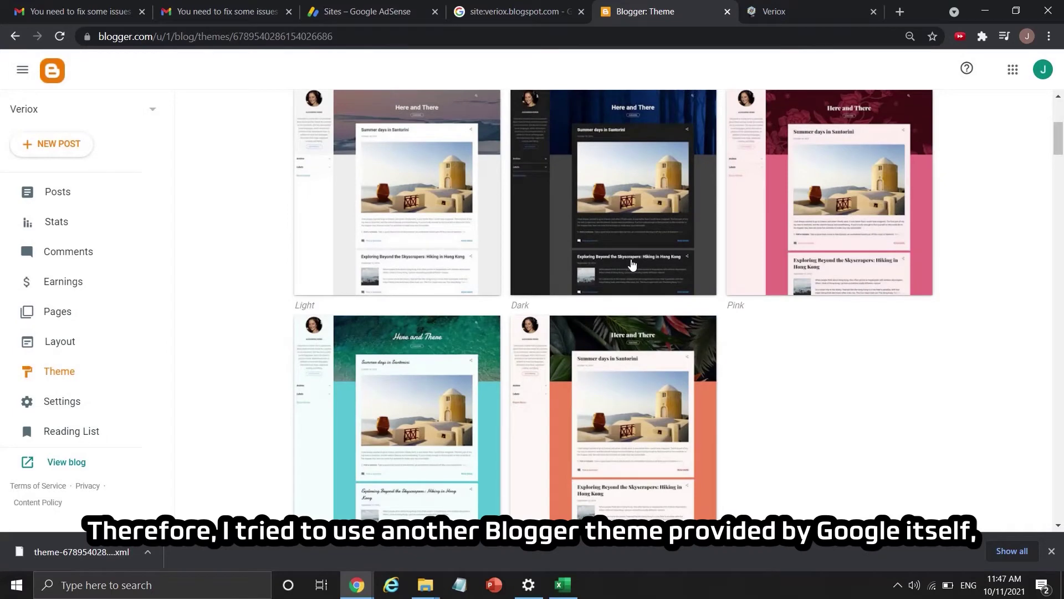
# Apply the Contempo Aqua theme to Veriox and preview the blog in its HTML editor
pyautogui.scroll(-1, 632, 265)
pyautogui.scroll(2, 637, 286)
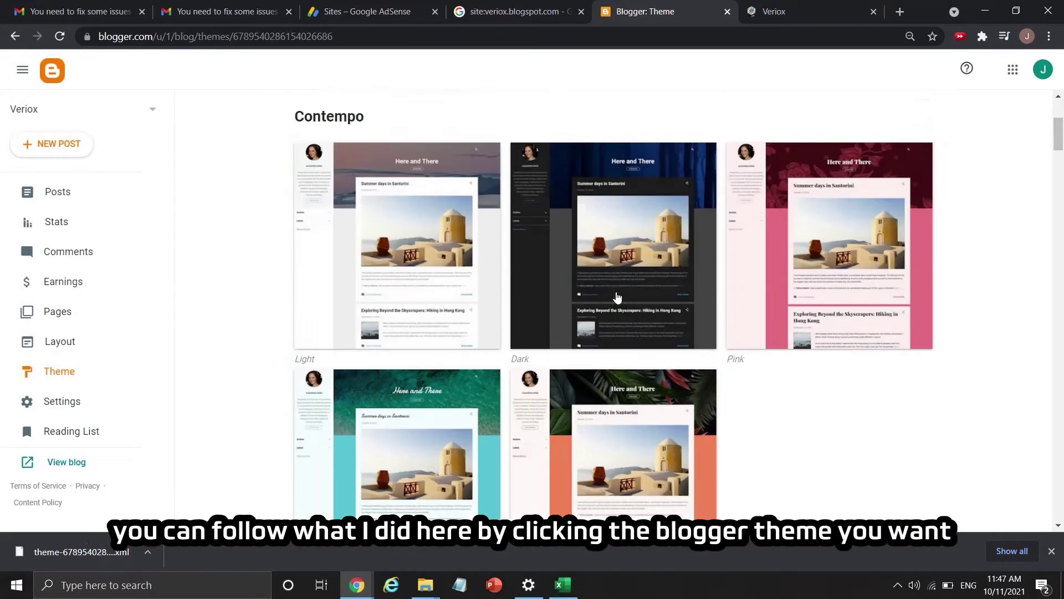
pyautogui.scroll(-1, 613, 297)
pyautogui.scroll(-1, 554, 325)
pyautogui.click(439, 331)
pyautogui.click(447, 499)
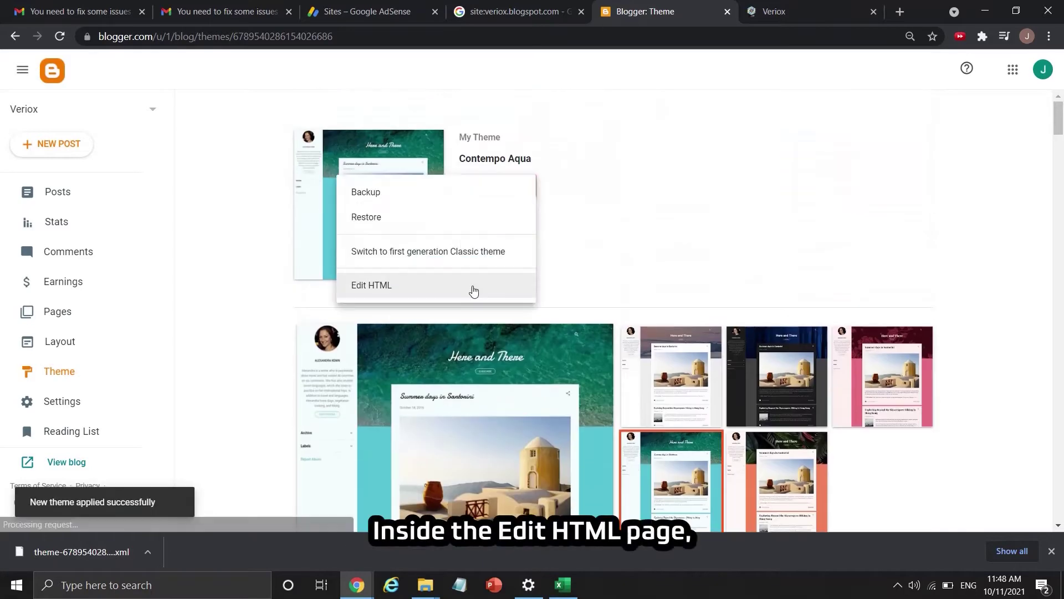
pyautogui.click(441, 285)
pyautogui.click(905, 108)
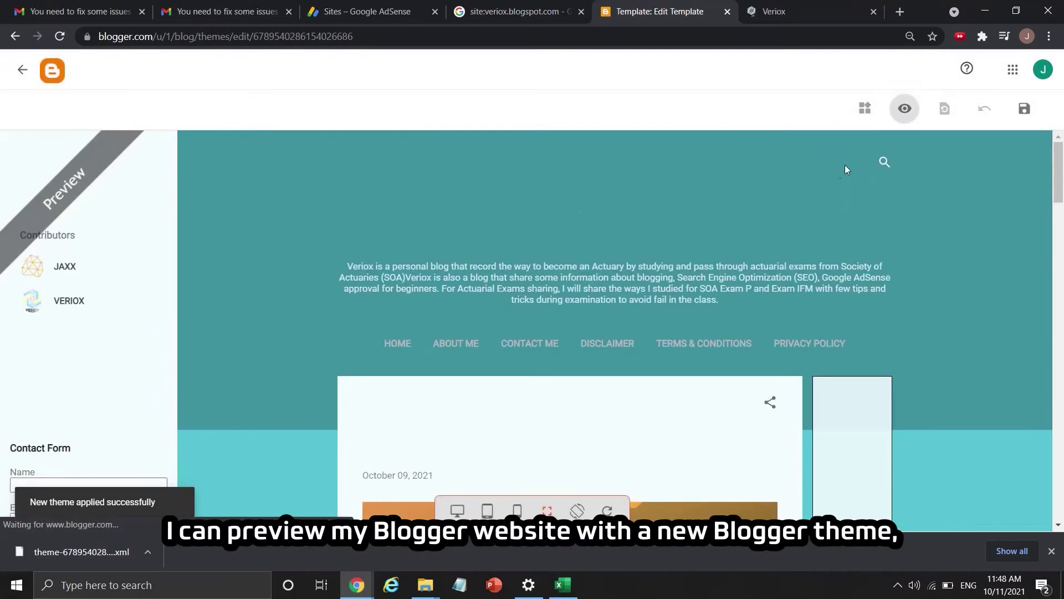
pyautogui.scroll(-10, 775, 237)
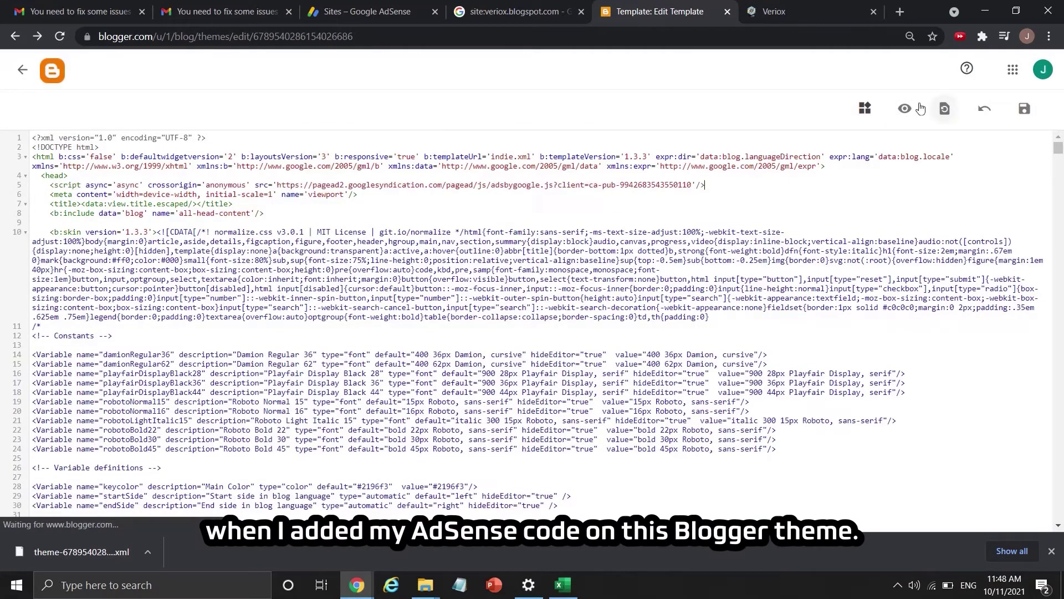
pyautogui.click(903, 108)
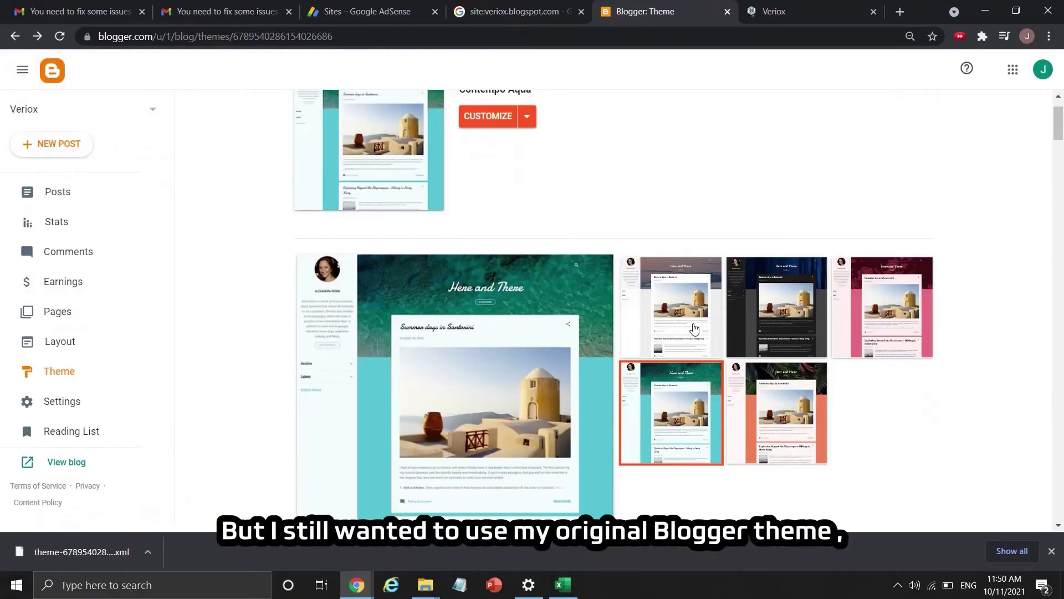
# Preview the Contempo Light variant and apply it to the blog
pyautogui.click(694, 329)
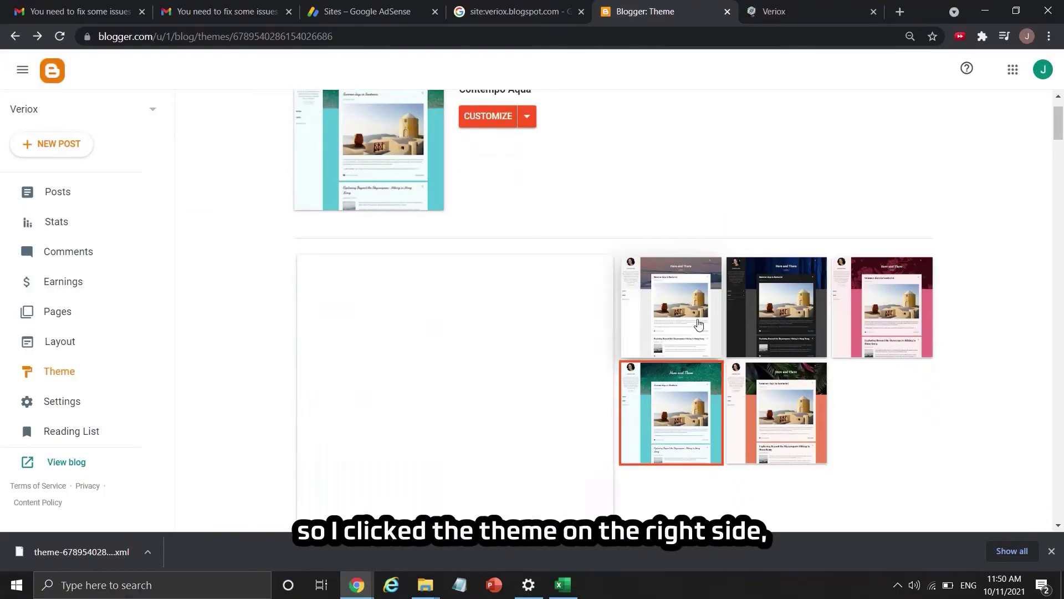
pyautogui.scroll(-3, 501, 371)
pyautogui.click(306, 502)
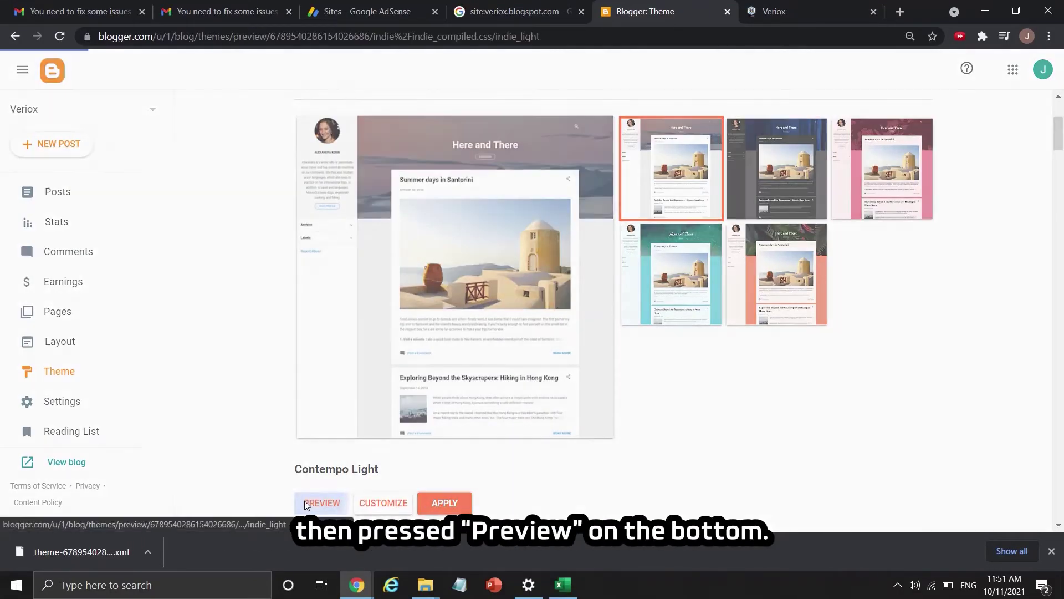
pyautogui.scroll(-8, 540, 423)
pyautogui.scroll(-5, 612, 382)
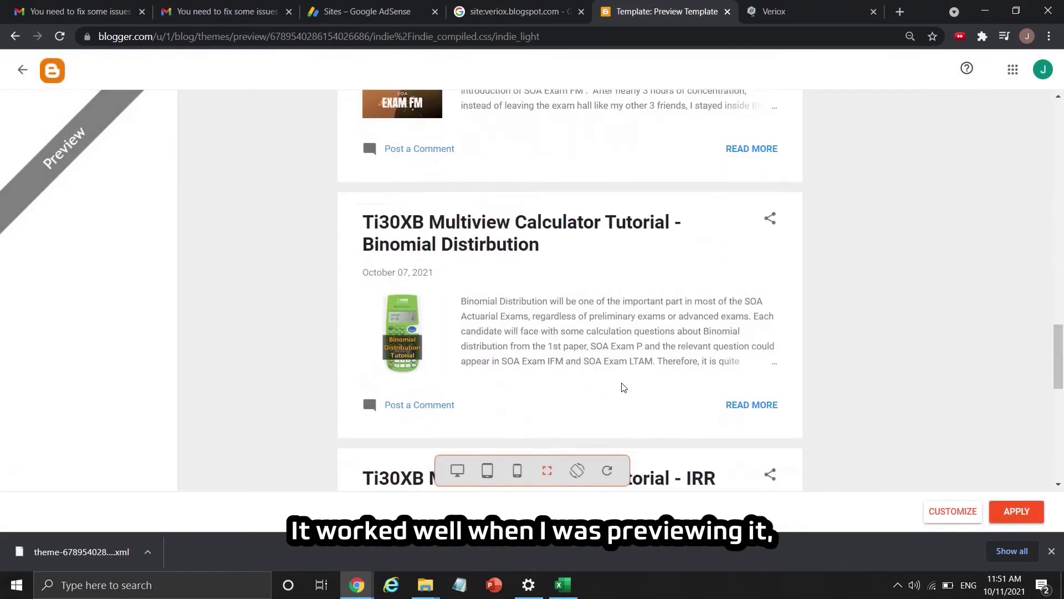
pyautogui.scroll(15, 649, 382)
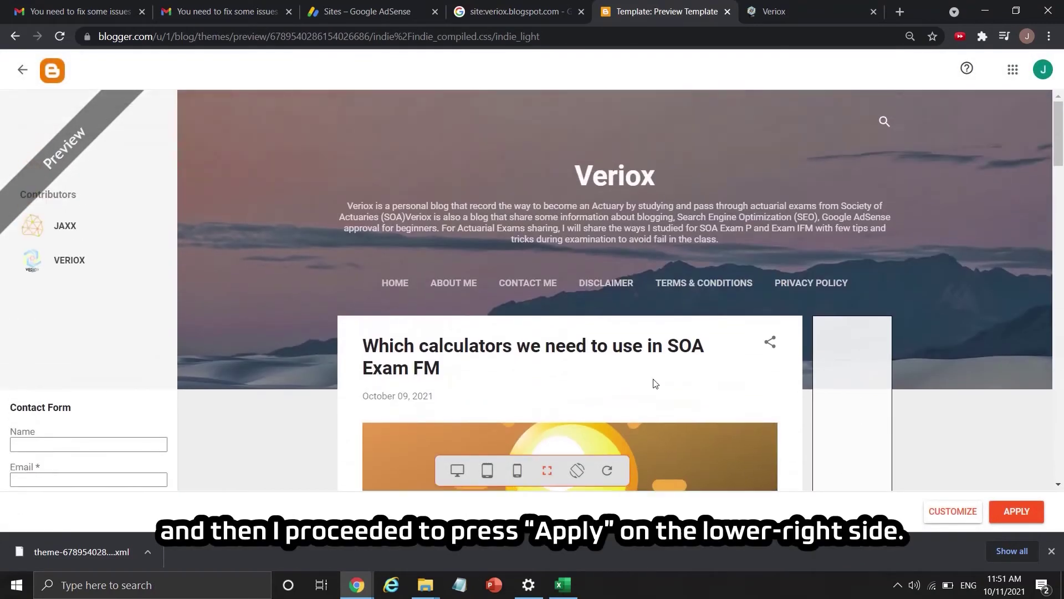
pyautogui.click(1025, 511)
# Preview the blog in the Contempo Light HTML editor
pyautogui.click(530, 188)
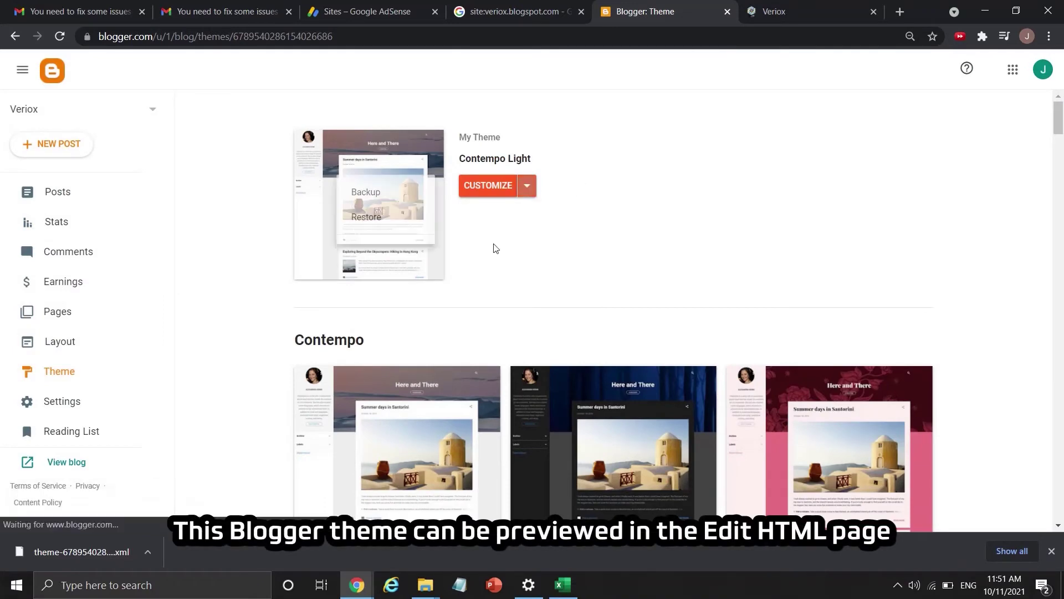
pyautogui.click(494, 248)
pyautogui.click(907, 109)
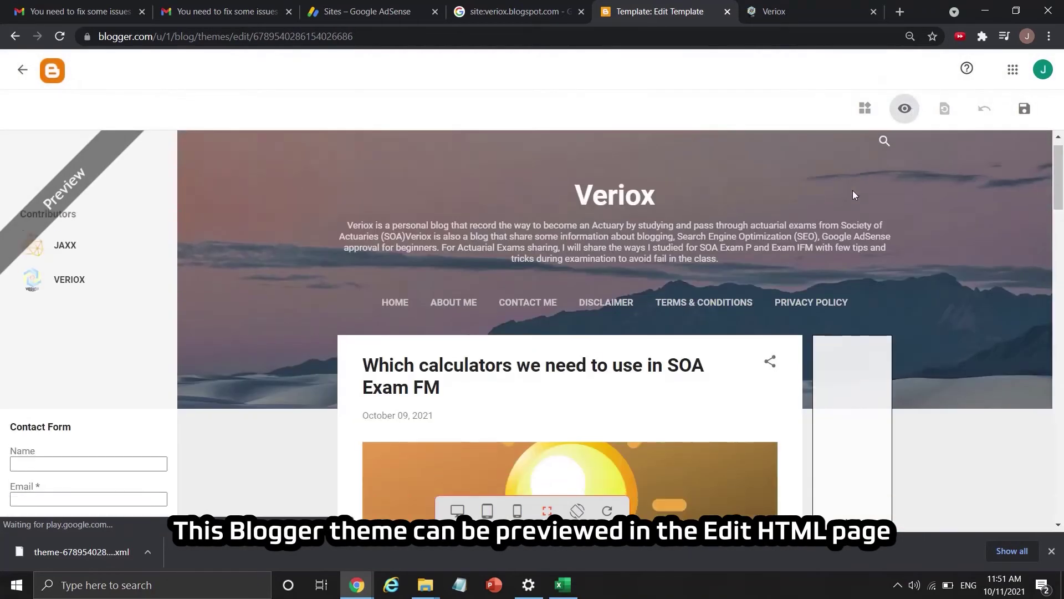
pyautogui.scroll(-3, 898, 166)
pyautogui.scroll(2, 949, 135)
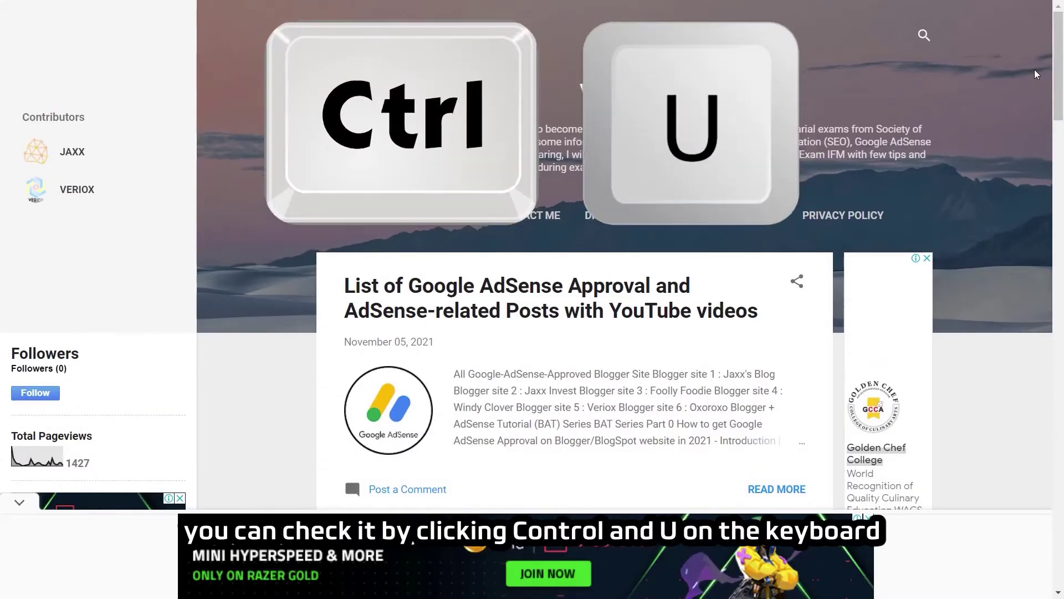
# Search Veriox's page source for 'adsby' to reach the adsbygoogle.js script reference
pyautogui.hotkey('ctrl', 'u')
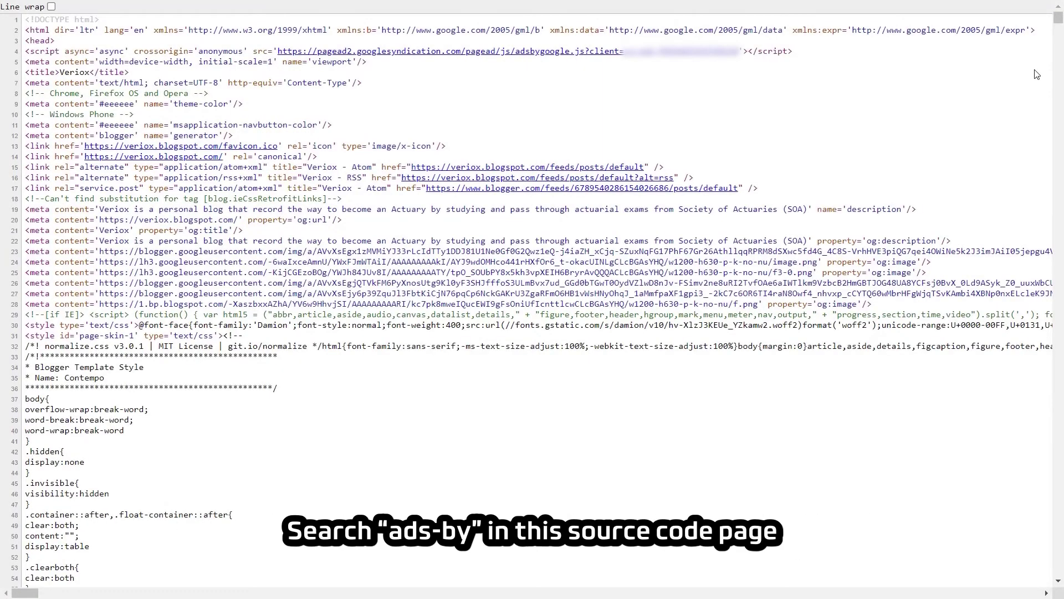
pyautogui.hotkey('ctrl', 'f')
pyautogui.write('adsby')
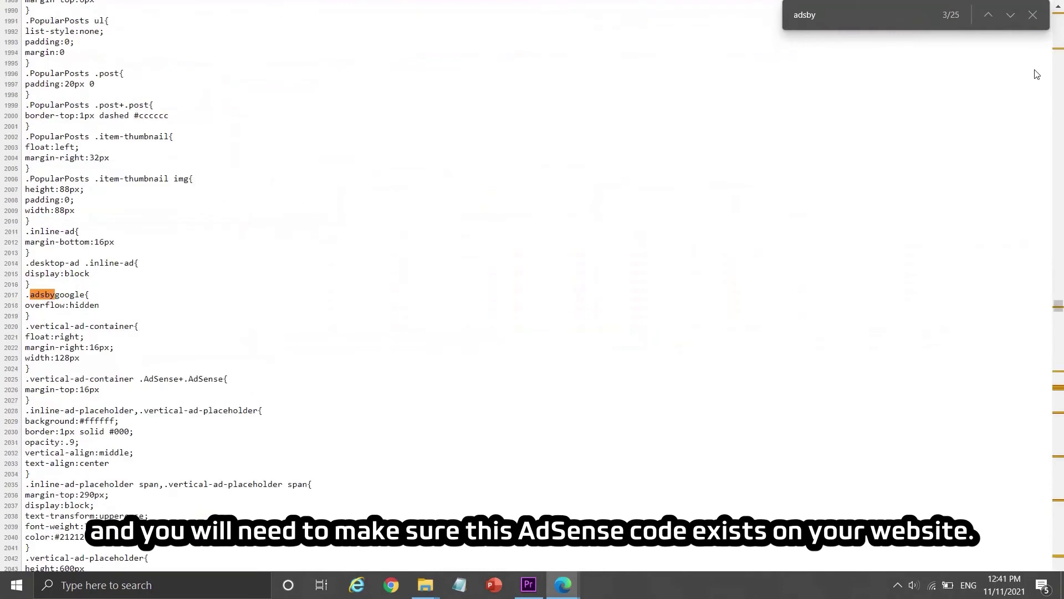
pyautogui.press('Return')
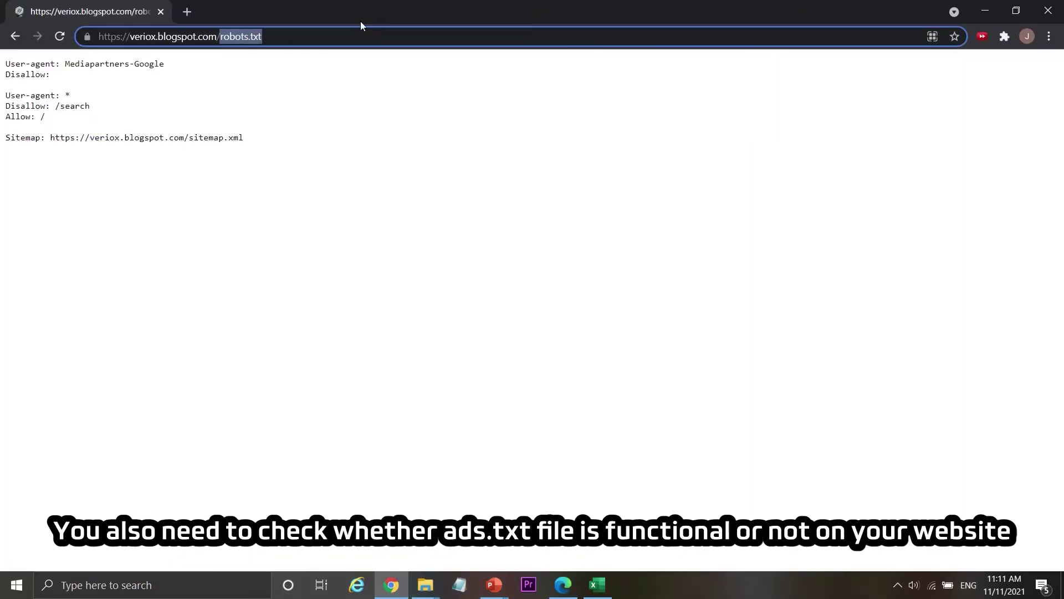
# Load veriox.blogspot.com/ads.txt to verify it, then tick AdSense's box confirming the policy violations are fixed
pyautogui.write('ads.txt')
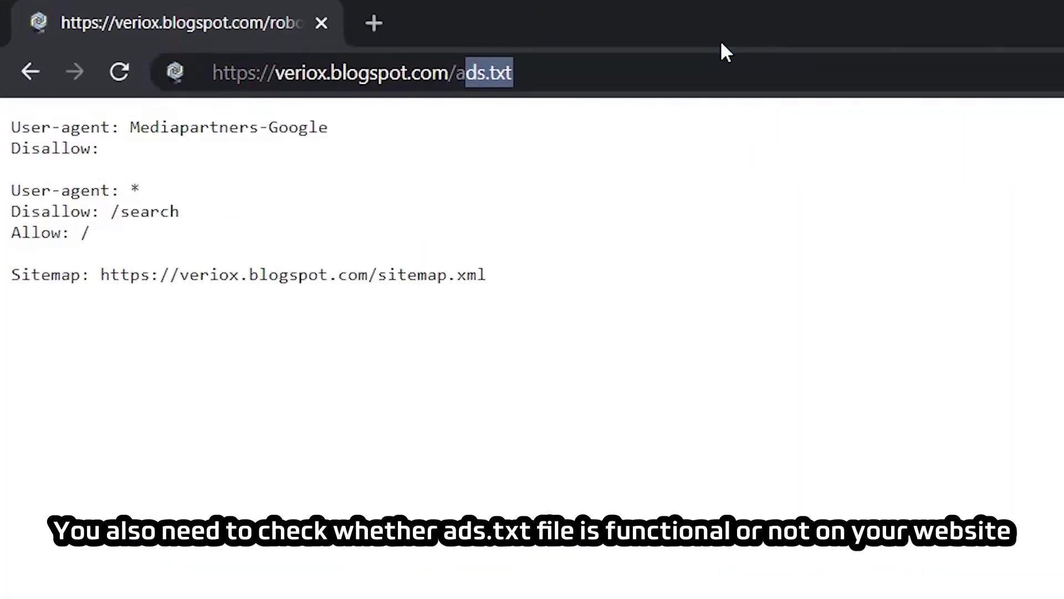
pyautogui.press('Return')
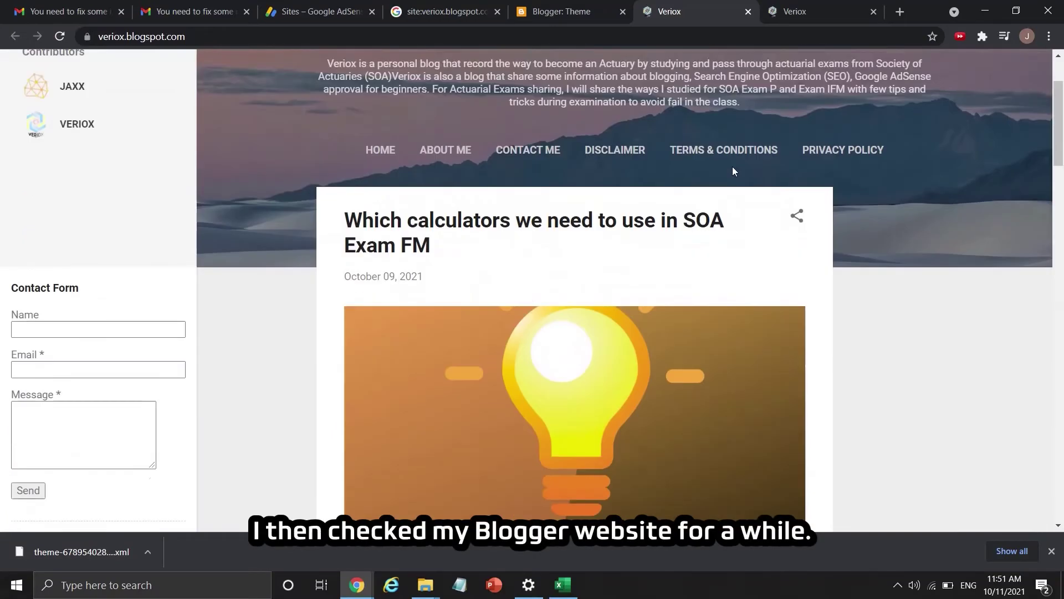
pyautogui.scroll(-15, 732, 166)
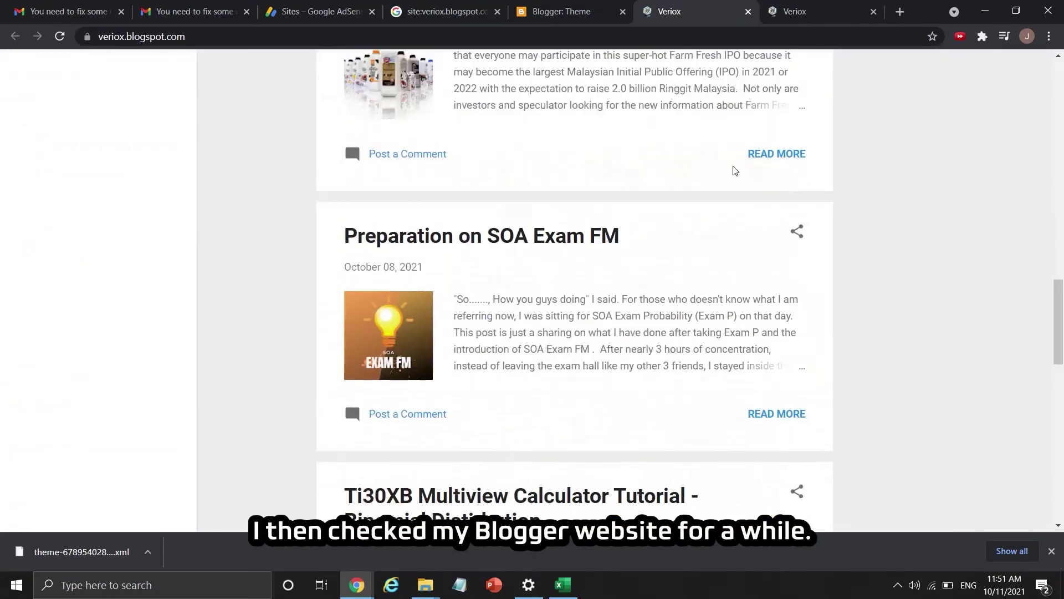
pyautogui.scroll(15, 733, 166)
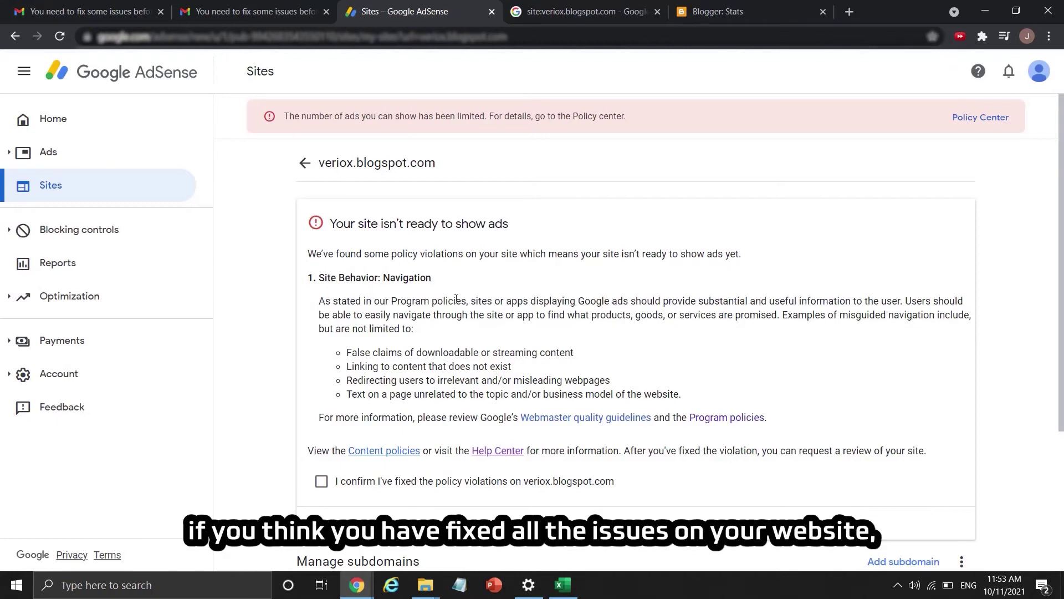
pyautogui.click(320, 478)
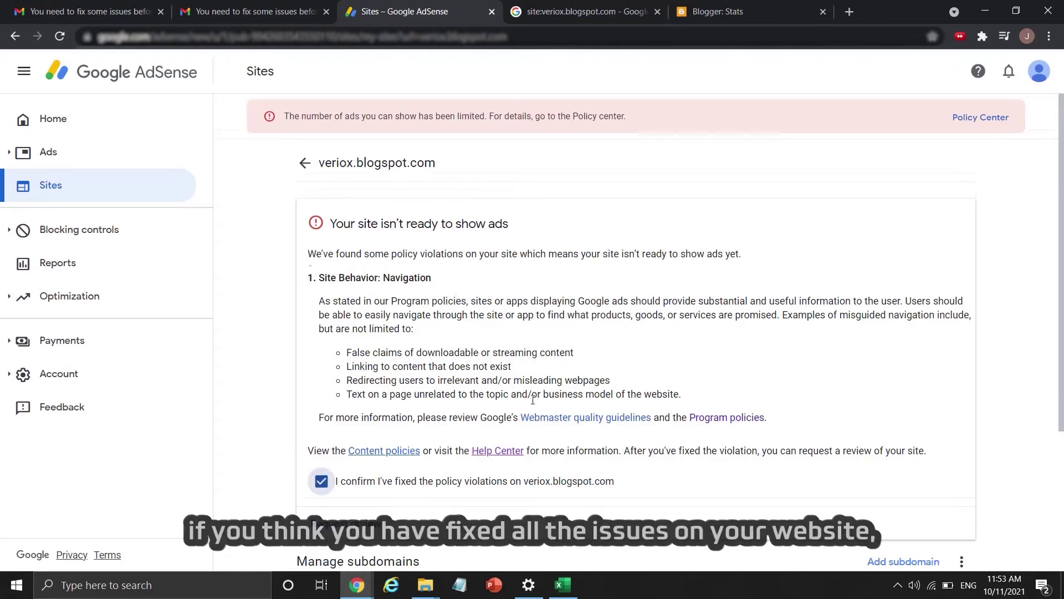
pyautogui.scroll(-1, 354, 475)
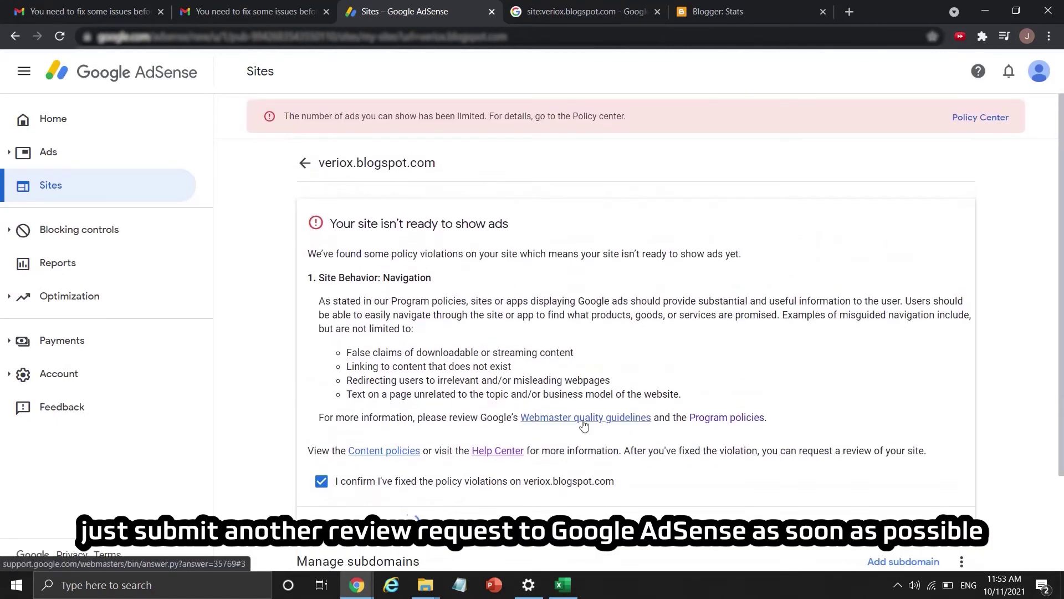